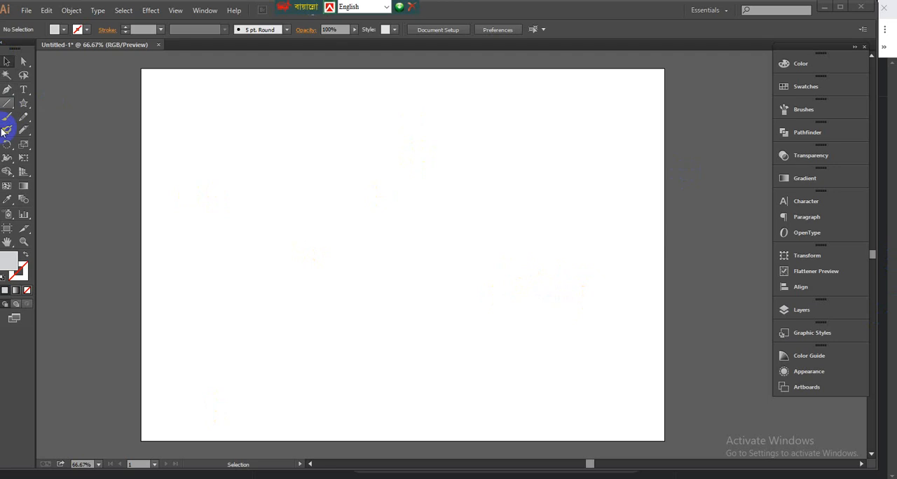
# Step: Draw a circle about 498 px in diameter at the centre of the artboard and fill it with black
pyautogui.click(25, 107)
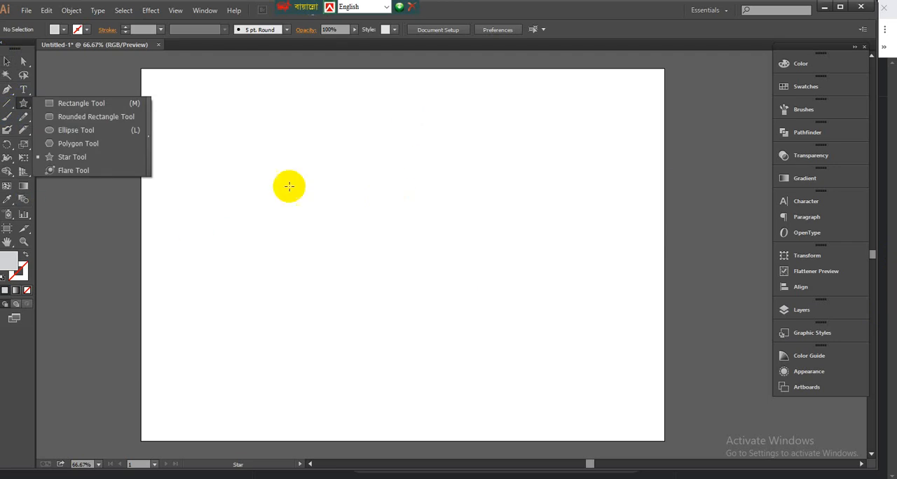
pyautogui.click(72, 131)
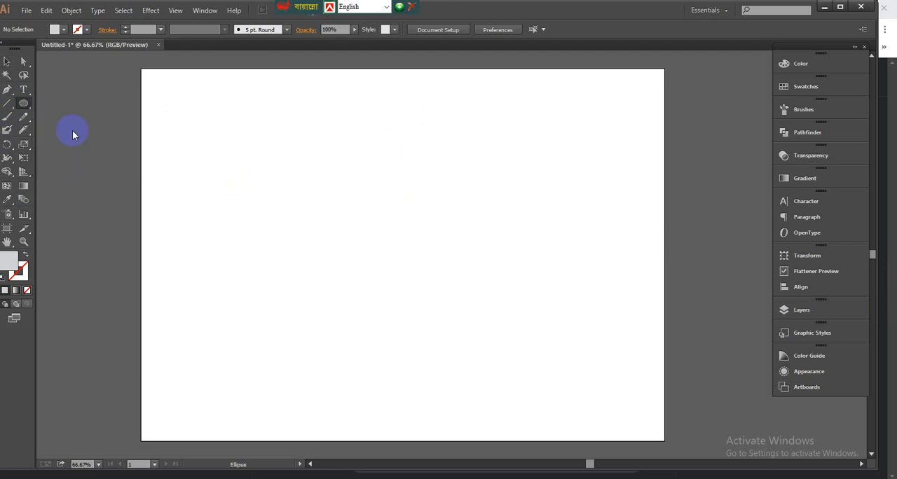
pyautogui.moveTo(401, 243); pyautogui.dragTo(484, 338)
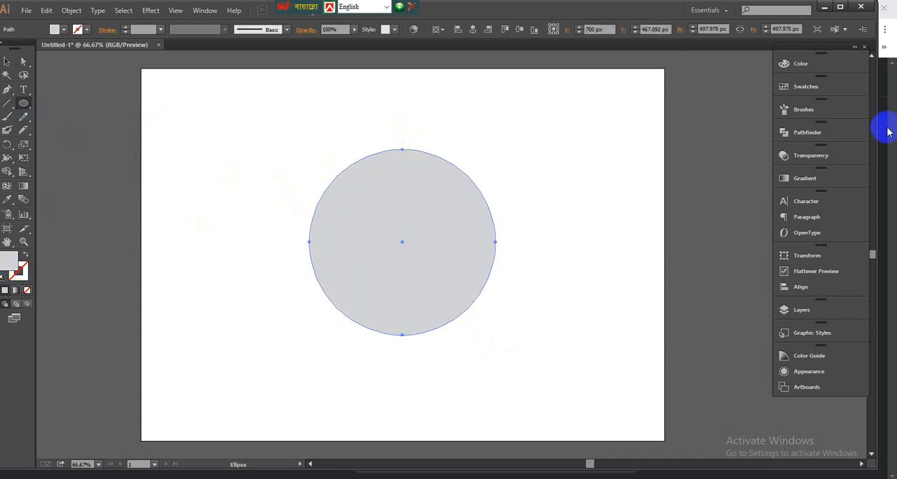
pyautogui.click(812, 64)
pyautogui.click(656, 71)
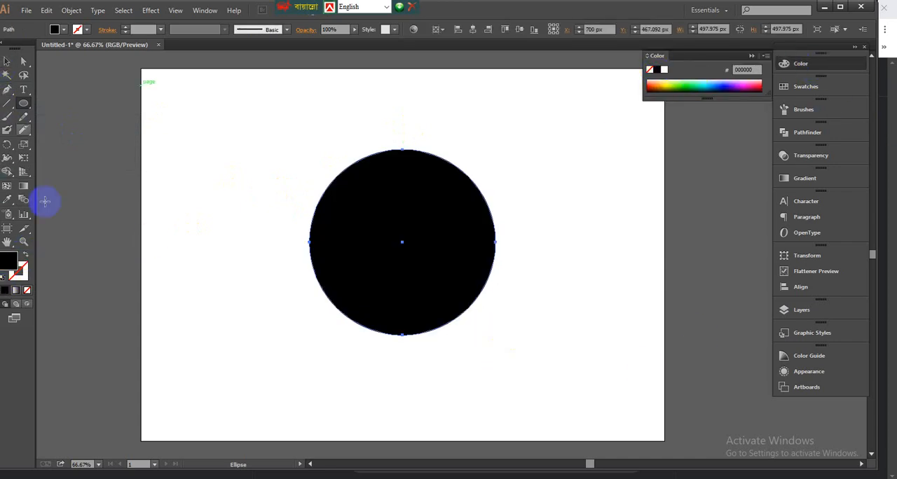
# Step: Cut the black circle into an upper and a lower half with a freehand wavy Knife stroke across its middle
pyautogui.click(30, 133)
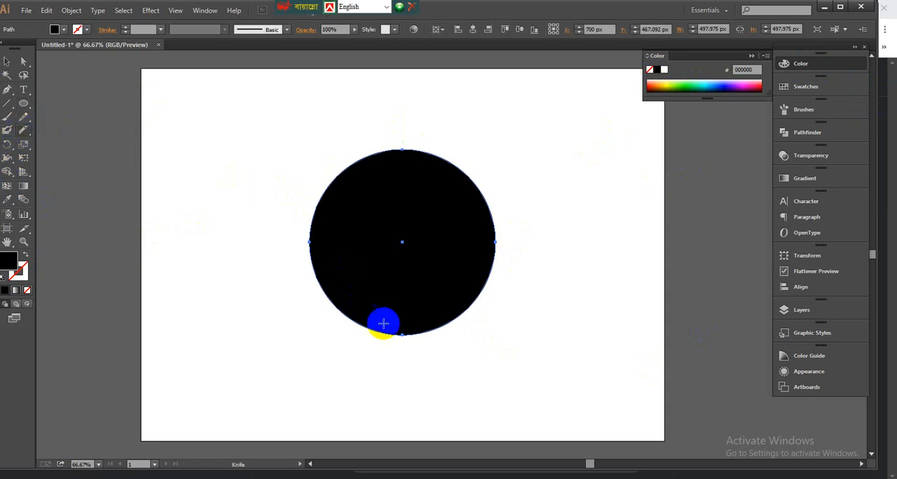
pyautogui.moveTo(295, 238)
pyautogui.mouseDown()
pyautogui.moveTo(434, 254)
pyautogui.moveTo(515, 245)
pyautogui.mouseUp()
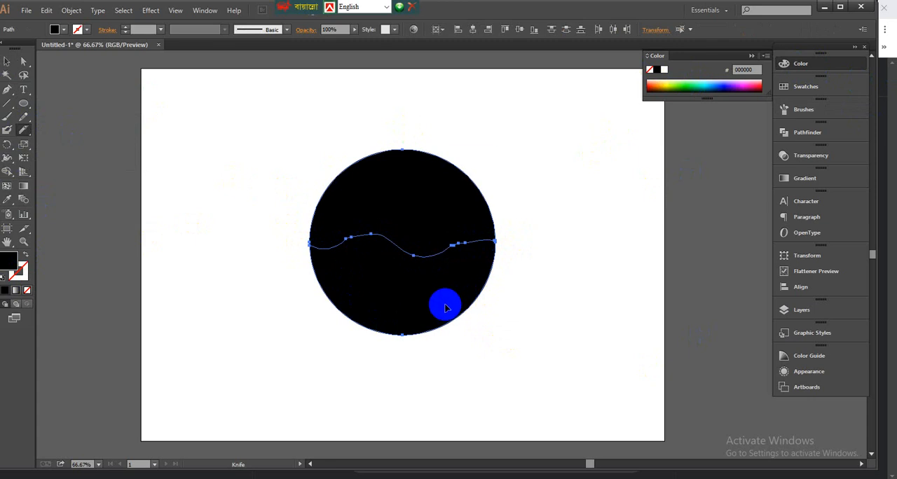
pyautogui.hotkey('ctrl', 'z')
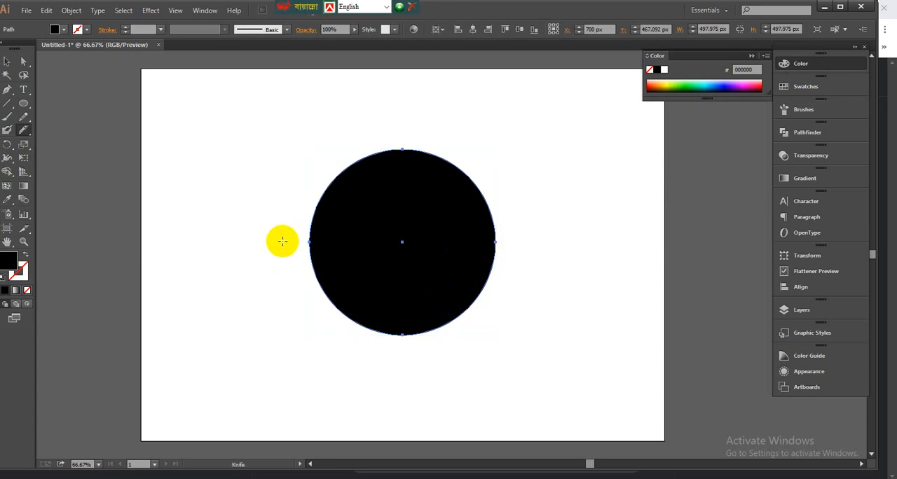
pyautogui.moveTo(282, 241)
pyautogui.mouseDown()
pyautogui.moveTo(367, 203)
pyautogui.moveTo(459, 249)
pyautogui.moveTo(515, 242)
pyautogui.mouseUp()
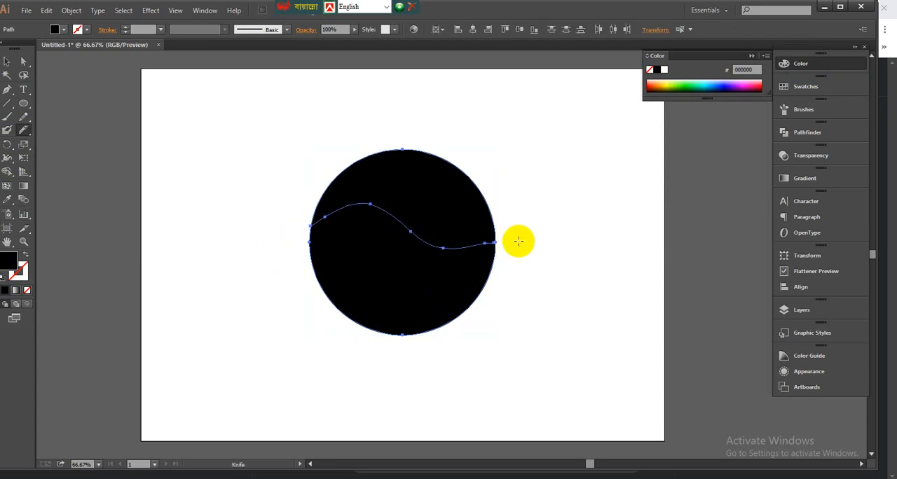
pyautogui.hotkey('ctrl', 'z')
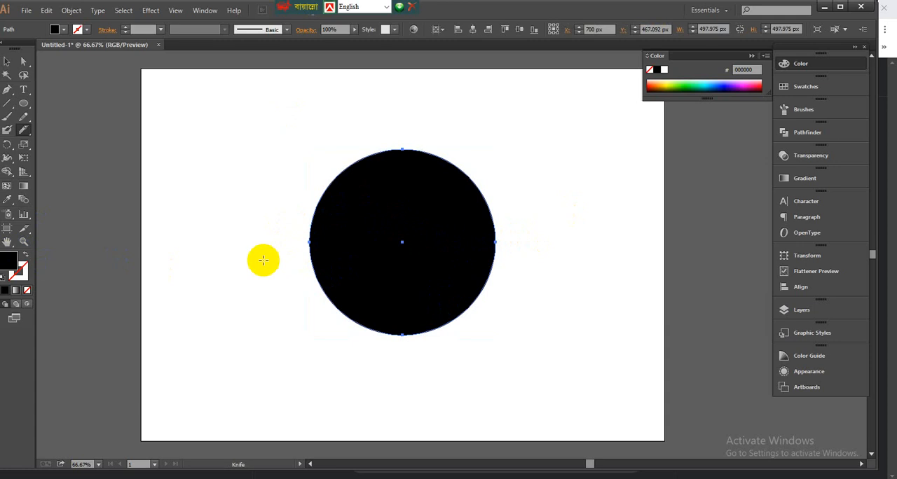
pyautogui.moveTo(298, 269)
pyautogui.mouseDown()
pyautogui.moveTo(388, 255)
pyautogui.moveTo(419, 264)
pyautogui.moveTo(496, 243)
pyautogui.mouseUp()
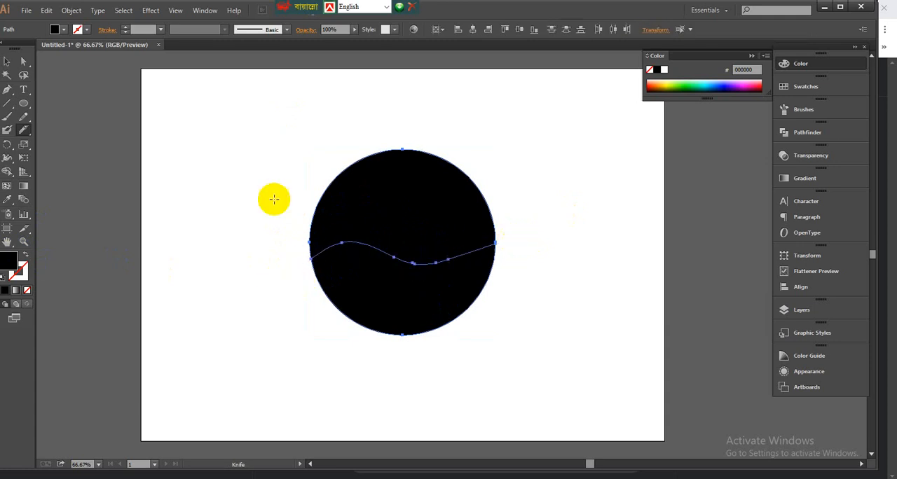
pyautogui.click(7, 61)
pyautogui.click(215, 124)
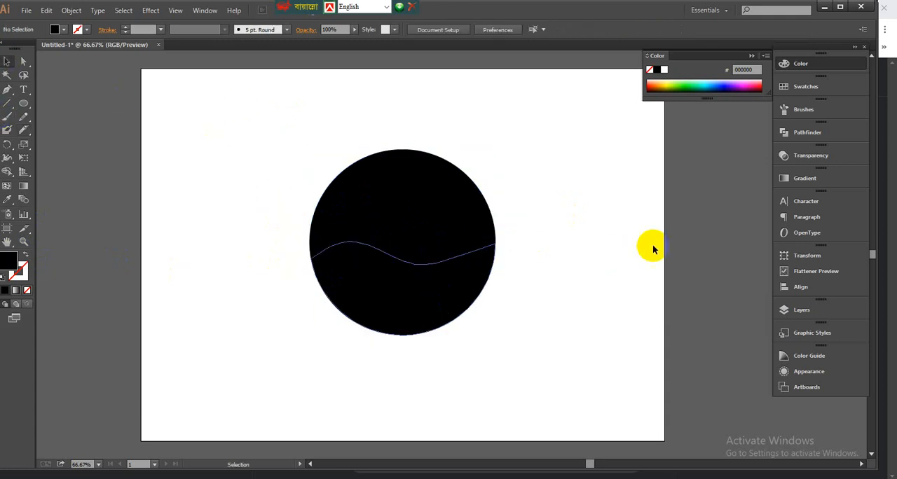
# Step: Try pulling the upper half away from the lower half, and undo the move
pyautogui.moveTo(400, 215); pyautogui.dragTo(406, 168)
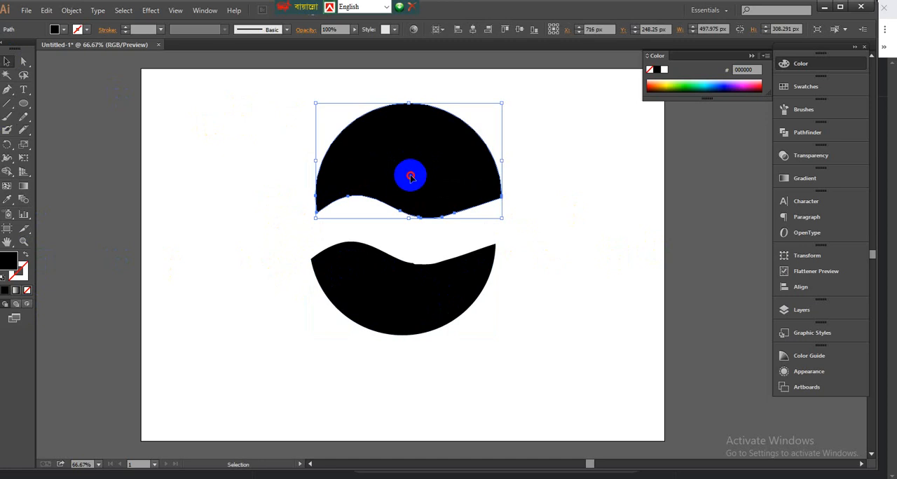
pyautogui.hotkey('ctrl', 'z')
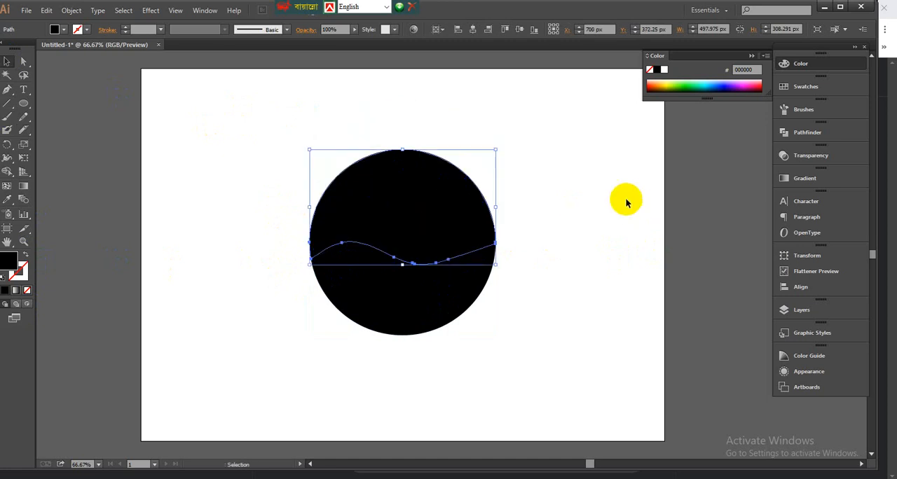
# Step: Swap fill and stroke on both circle halves, giving them a black outline and no fill
pyautogui.moveTo(548, 185); pyautogui.dragTo(392, 302)
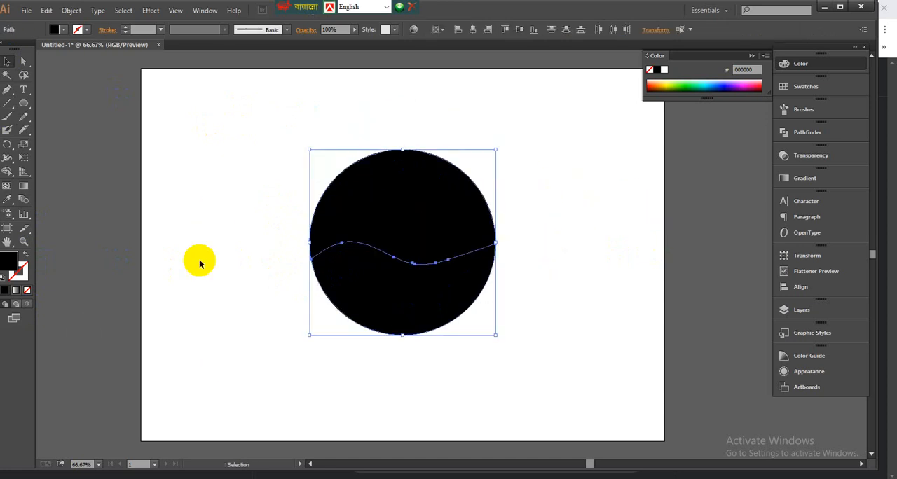
pyautogui.click(25, 257)
pyautogui.click(269, 199)
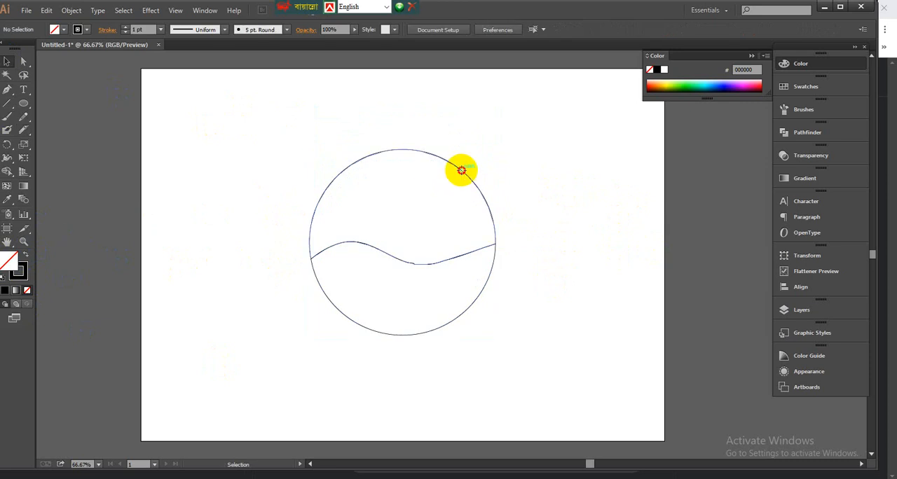
# Step: Try moving the outlined upper half upward, undo the move, and select each half in turn to check the cut
pyautogui.moveTo(461, 170); pyautogui.dragTo(466, 135)
pyautogui.hotkey('ctrl', 'z')
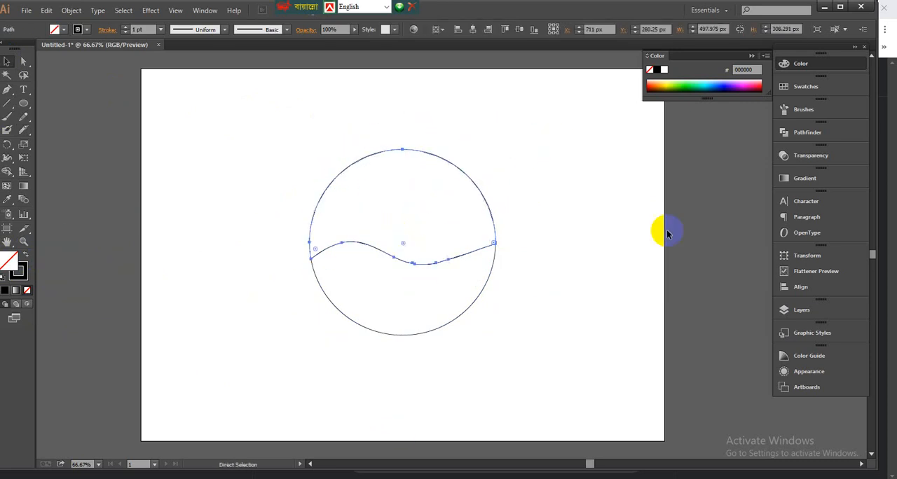
pyautogui.press('v')
pyautogui.moveTo(280, 148); pyautogui.dragTo(526, 232)
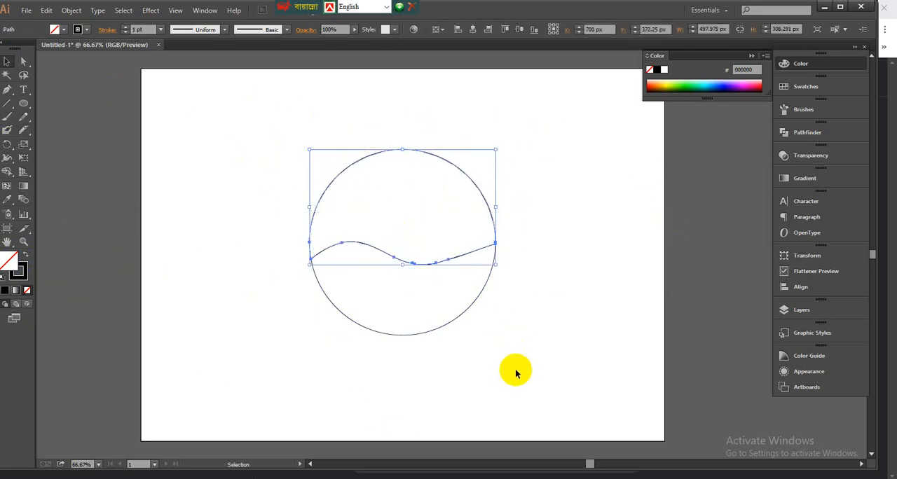
pyautogui.moveTo(522, 365); pyautogui.dragTo(308, 301)
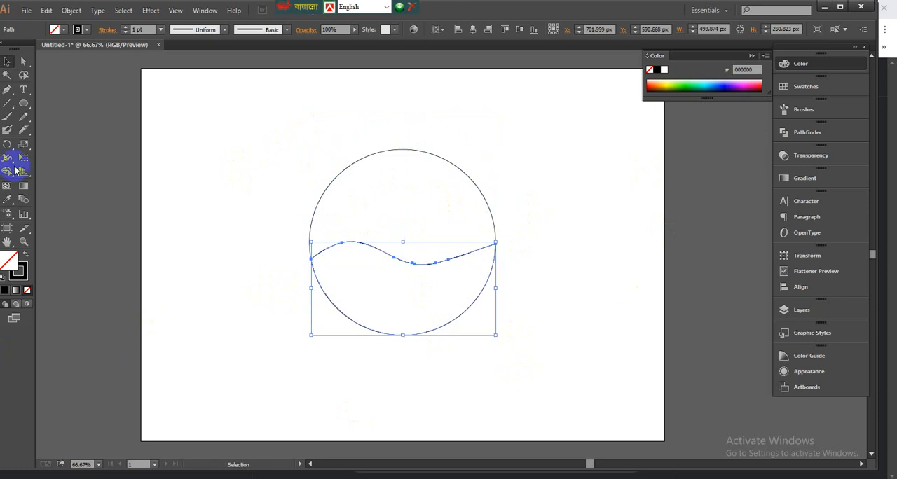
pyautogui.click(195, 224)
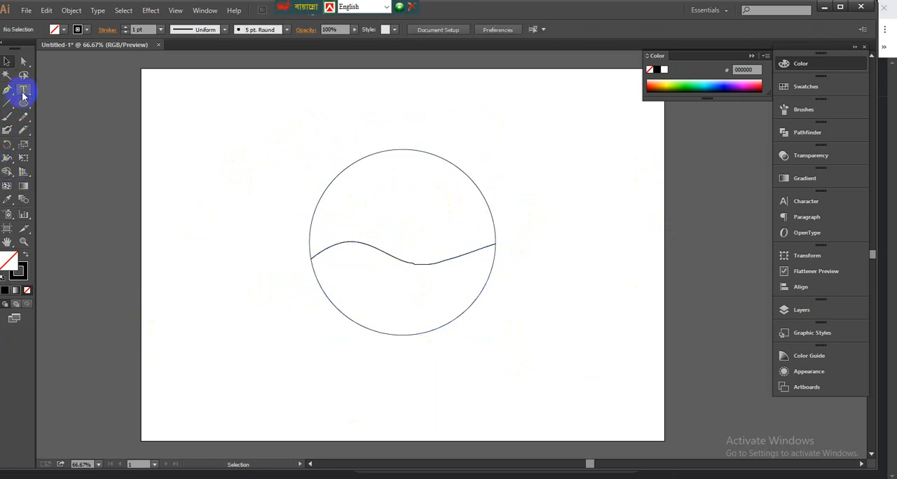
# Step: Add the words GRAPHIC and DESIGN as two separate text objects beside the circle, placing DESIGN just below GRAPHIC
pyautogui.moveTo(23, 94); pyautogui.dragTo(57, 88)
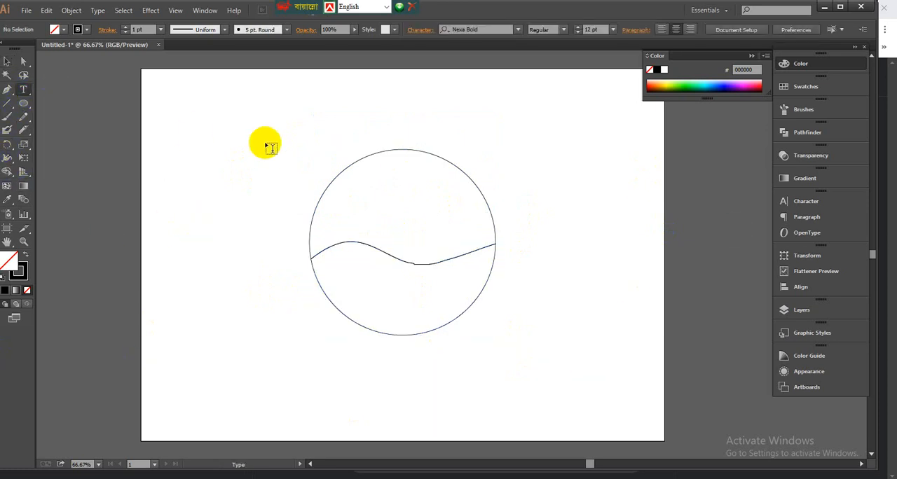
pyautogui.click(231, 161)
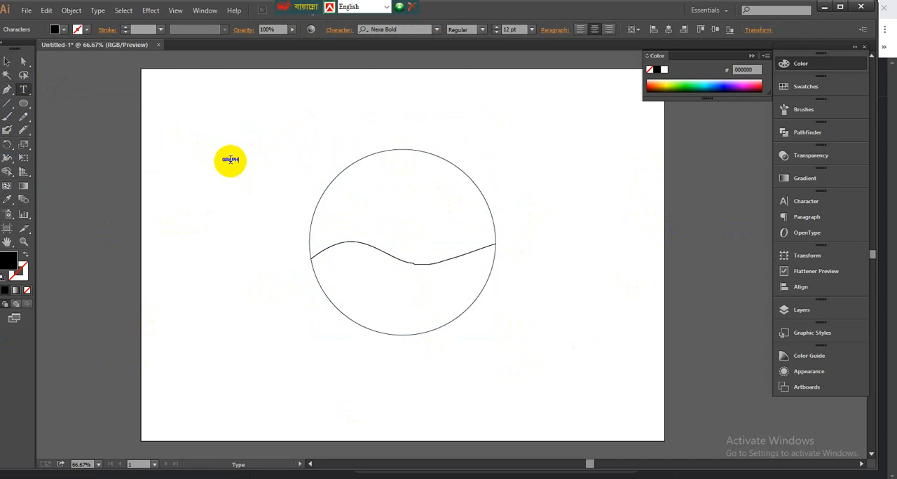
pyautogui.click(24, 93)
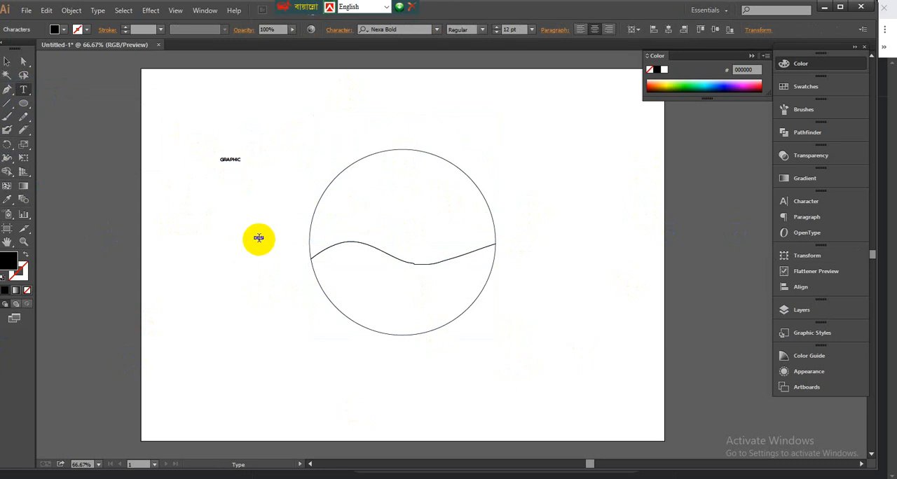
pyautogui.click(8, 61)
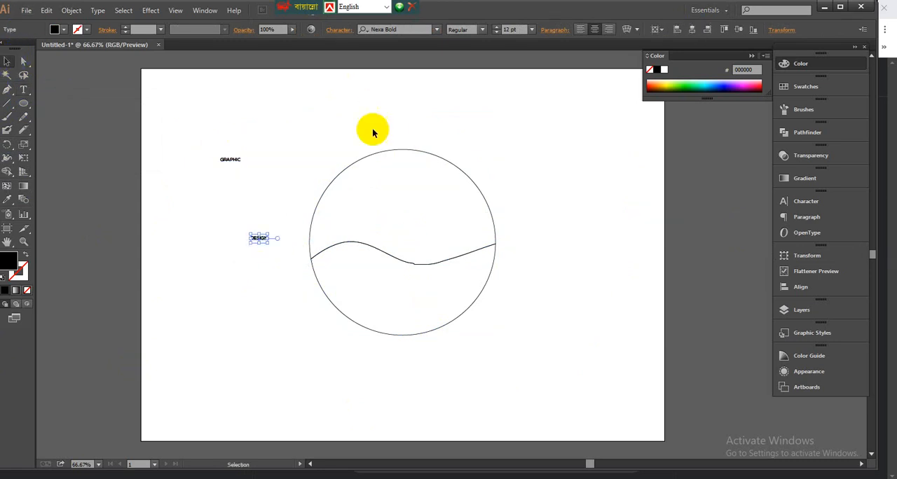
pyautogui.click(356, 161)
pyautogui.moveTo(262, 243); pyautogui.dragTo(234, 191)
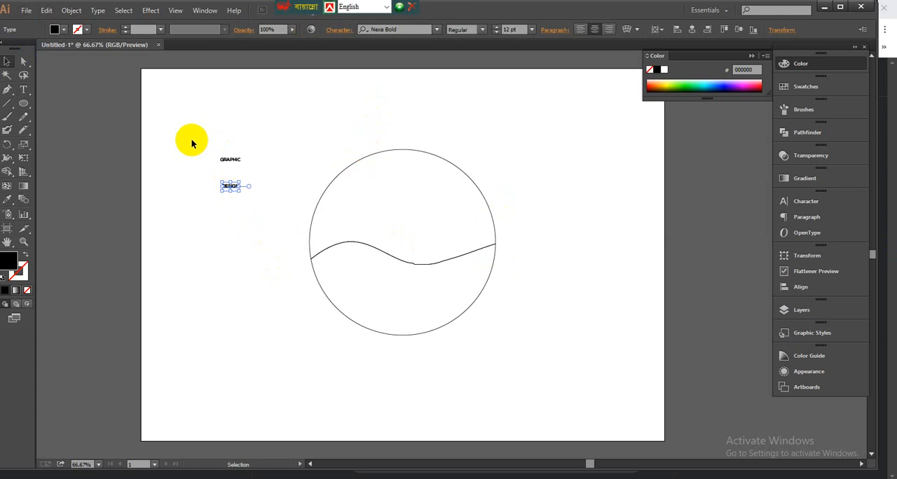
# Step: Enlarge both words to about 77 pt and stack them closely beside the circle, GRAPHIC above DESIGN
pyautogui.moveTo(196, 139); pyautogui.dragTo(297, 271)
pyautogui.click(282, 338)
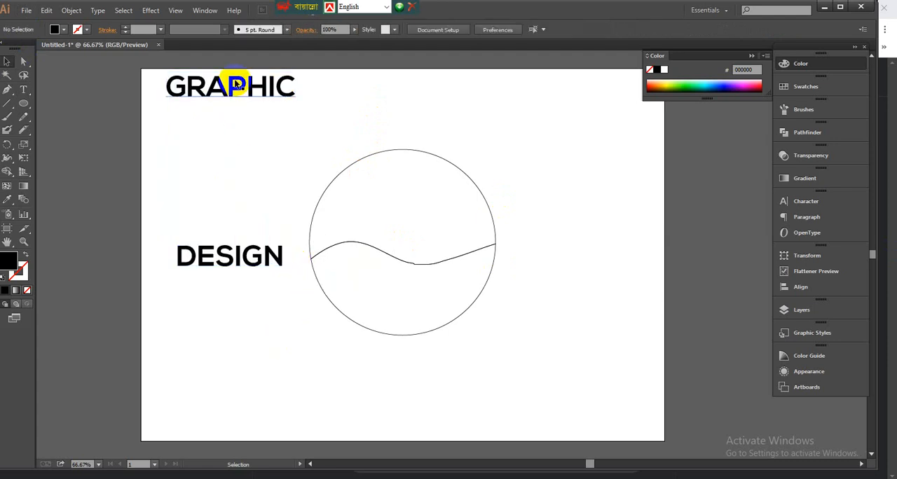
pyautogui.moveTo(236, 83); pyautogui.dragTo(226, 138)
pyautogui.moveTo(232, 255); pyautogui.dragTo(217, 197)
# Step: Fill the word GRAPHIC with the CMYK Magenta swatch
pyautogui.click(275, 145)
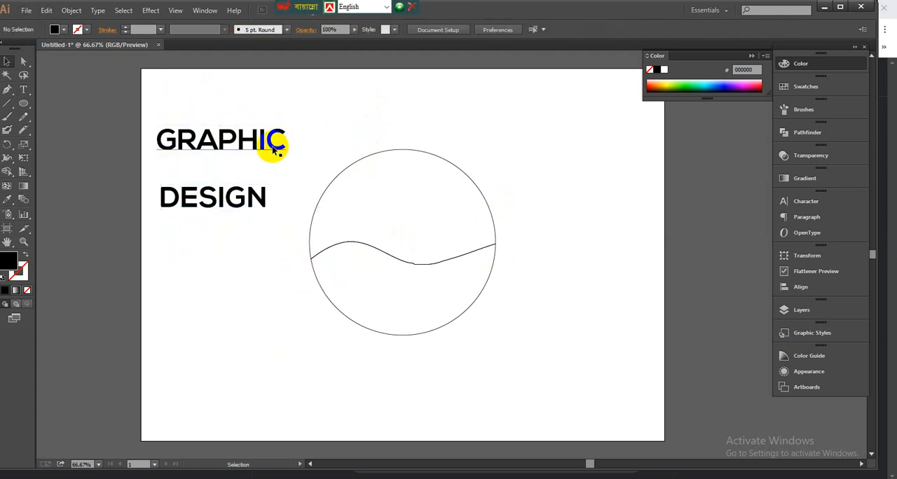
pyautogui.click(805, 87)
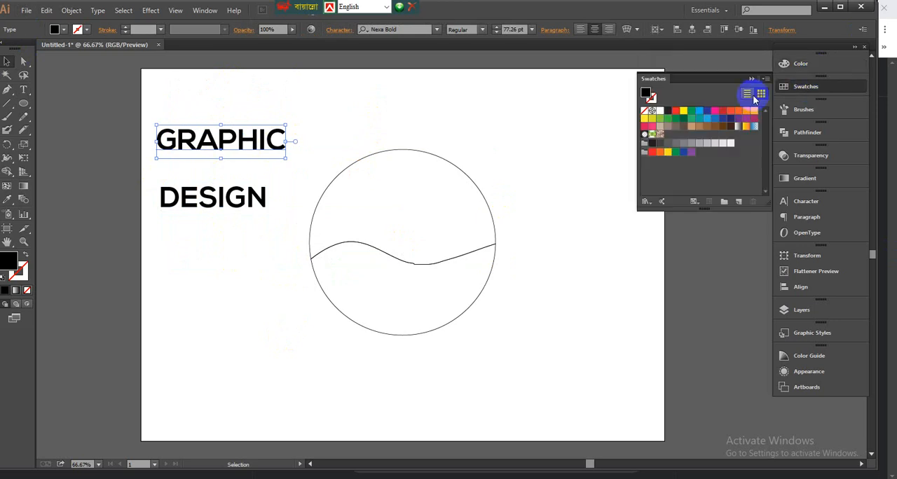
pyautogui.click(683, 112)
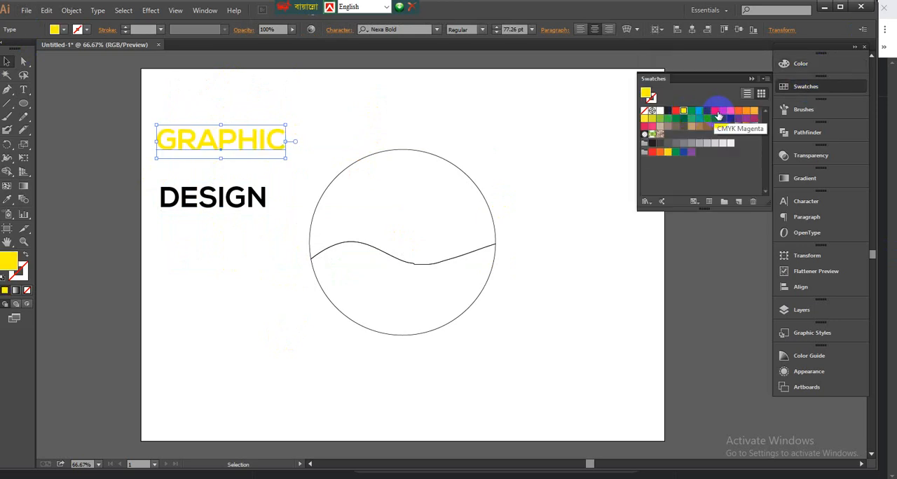
pyautogui.click(715, 113)
pyautogui.click(333, 84)
# Step: Fill the word DESIGN with the dark blue swatch
pyautogui.click(257, 200)
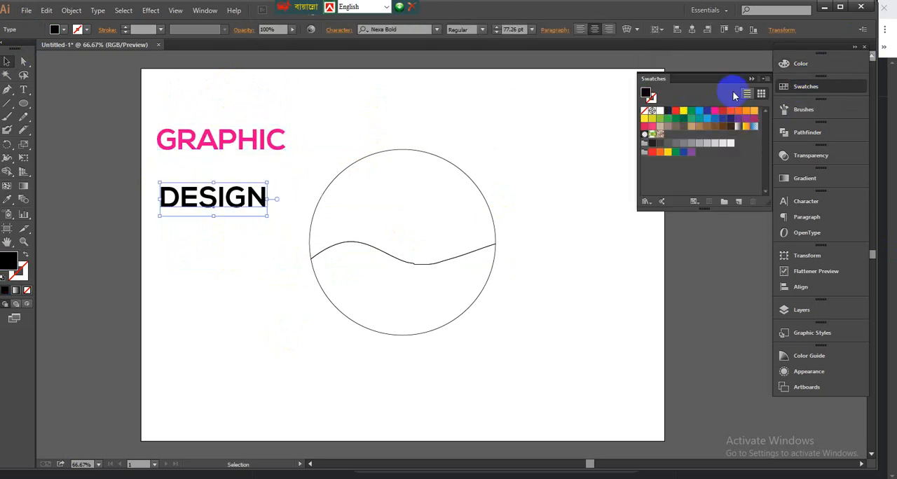
pyautogui.click(706, 111)
pyautogui.click(326, 153)
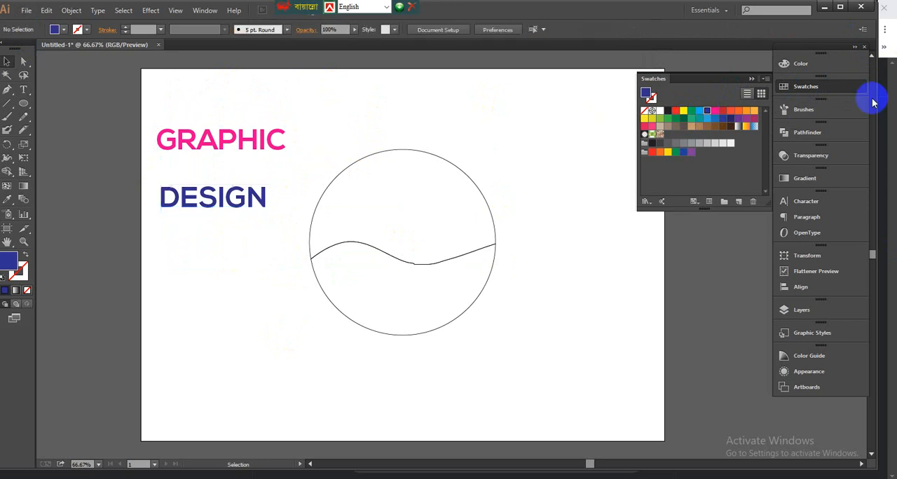
# Step: Enlarge both words to about 112 pt and move DESIGN closer beneath GRAPHIC
pyautogui.moveTo(221, 117); pyautogui.dragTo(315, 237)
pyautogui.click(270, 301)
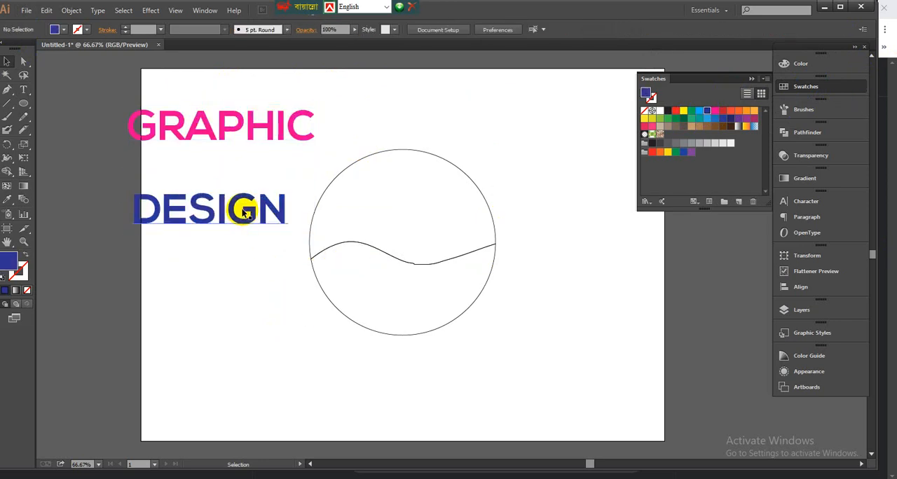
pyautogui.moveTo(240, 209); pyautogui.dragTo(283, 135)
pyautogui.click(455, 105)
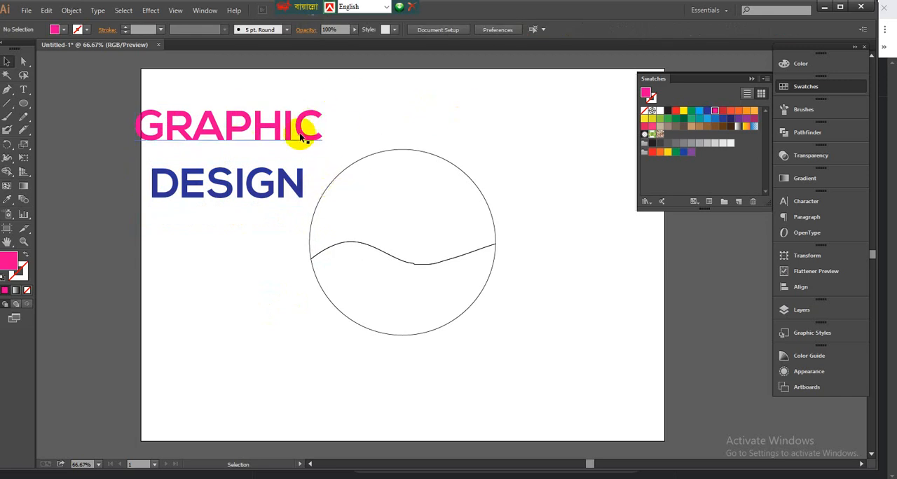
# Step: Move the word GRAPHIC above the circle, leaving DESIGN beside it
pyautogui.moveTo(271, 134); pyautogui.dragTo(384, 123)
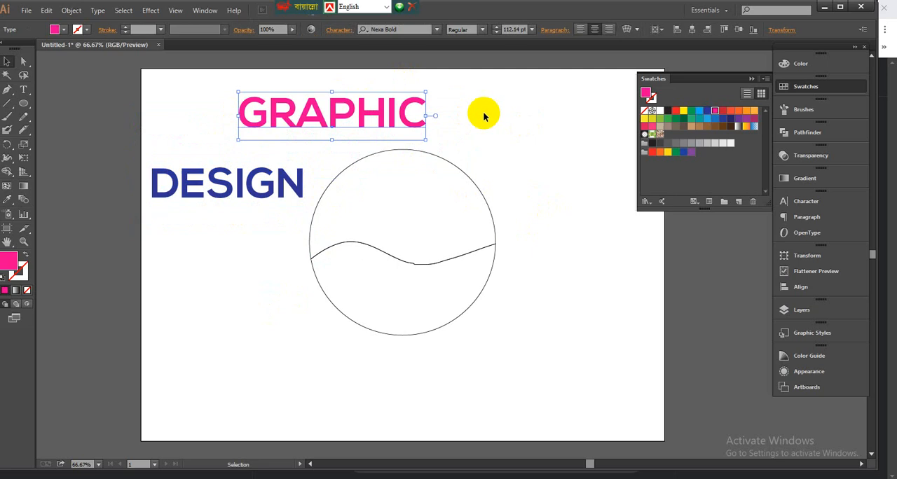
pyautogui.click(520, 134)
pyautogui.click(393, 122)
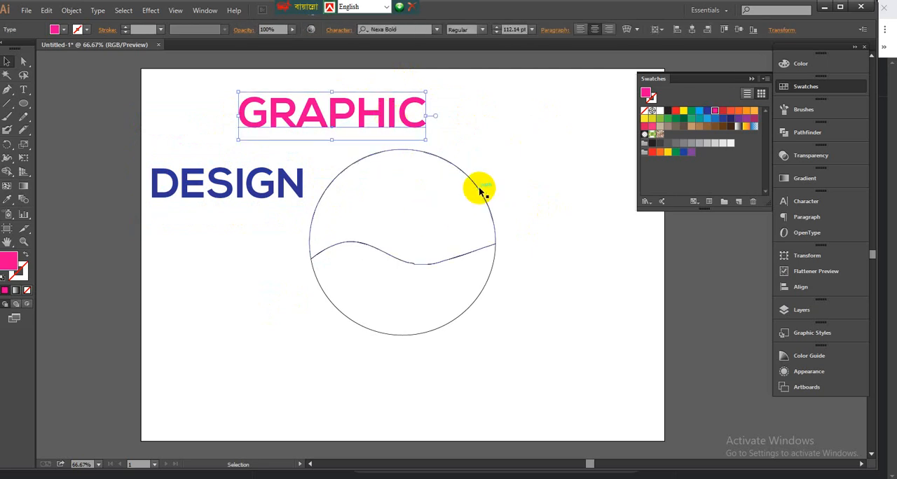
pyautogui.click(481, 191)
pyautogui.click(520, 140)
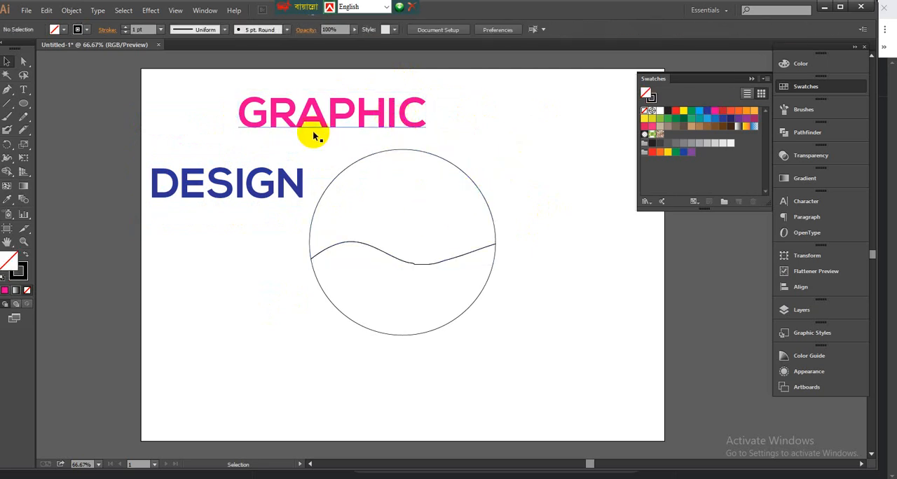
# Step: Send the word GRAPHIC to the back of the stacking order
pyautogui.click(356, 123)
pyautogui.rightClick(359, 123)
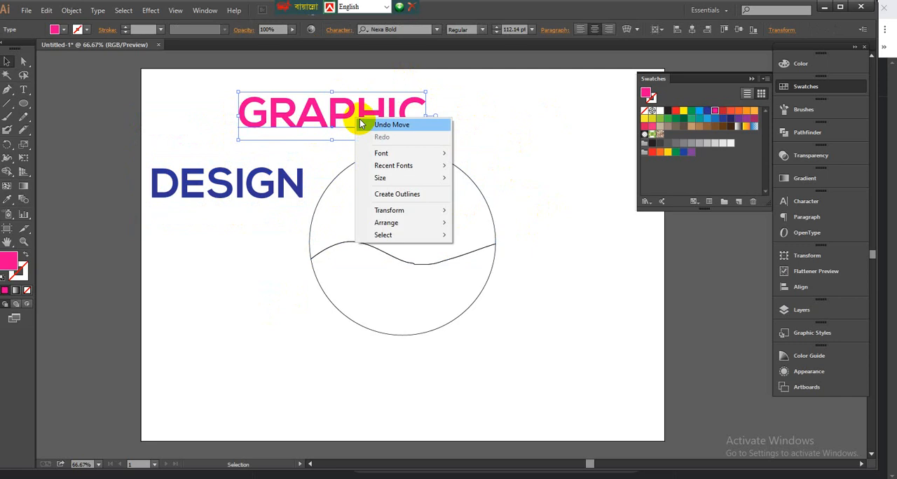
pyautogui.moveTo(396, 223)
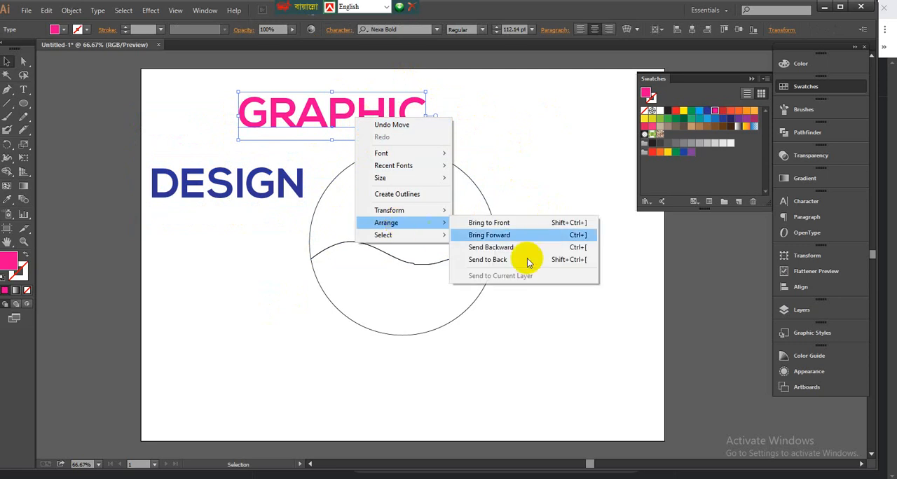
pyautogui.click(489, 260)
pyautogui.click(519, 156)
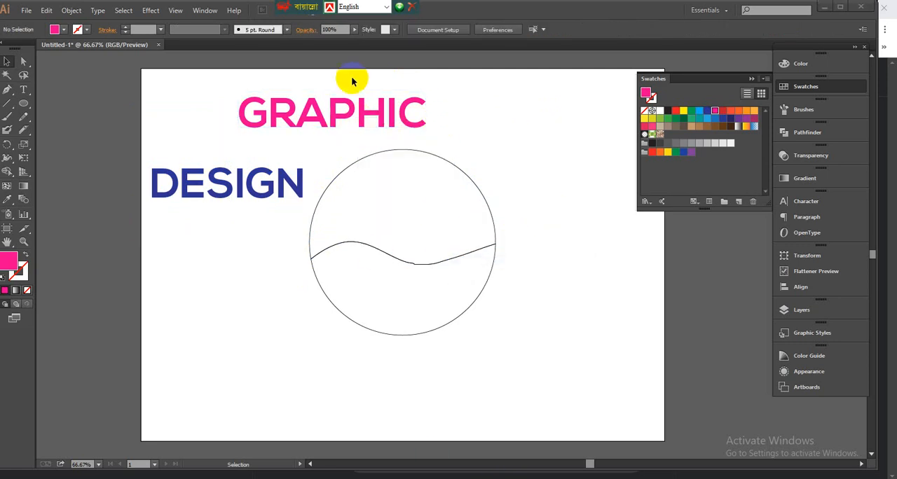
# Step: Centre GRAPHIC above the circle and warp it into the upper wavy half with an envelope distort made from the top object
pyautogui.moveTo(417, 125); pyautogui.dragTo(464, 131)
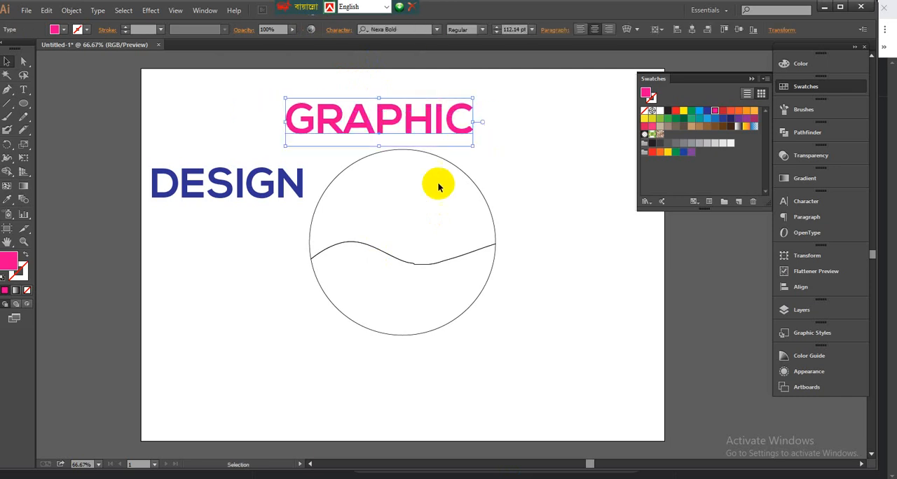
pyautogui.keyDown('shift'); pyautogui.click(437, 176); pyautogui.keyUp('shift')
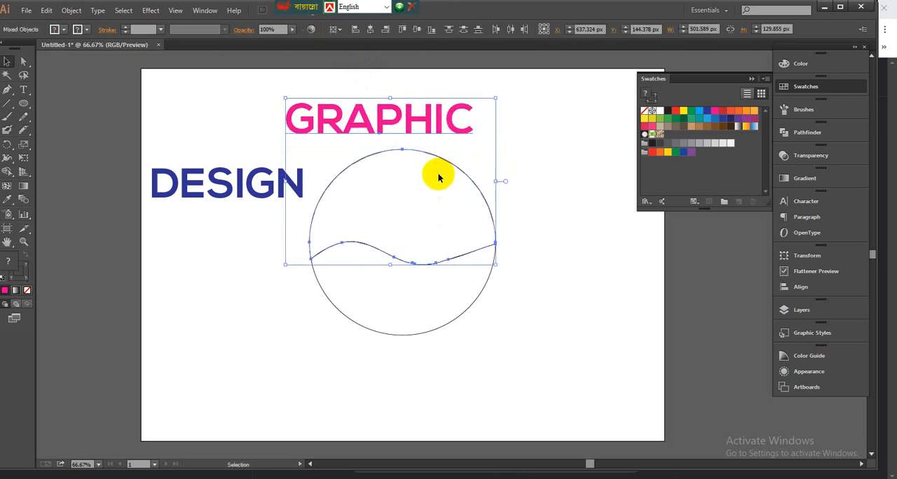
pyautogui.click(72, 12)
pyautogui.moveTo(86, 291)
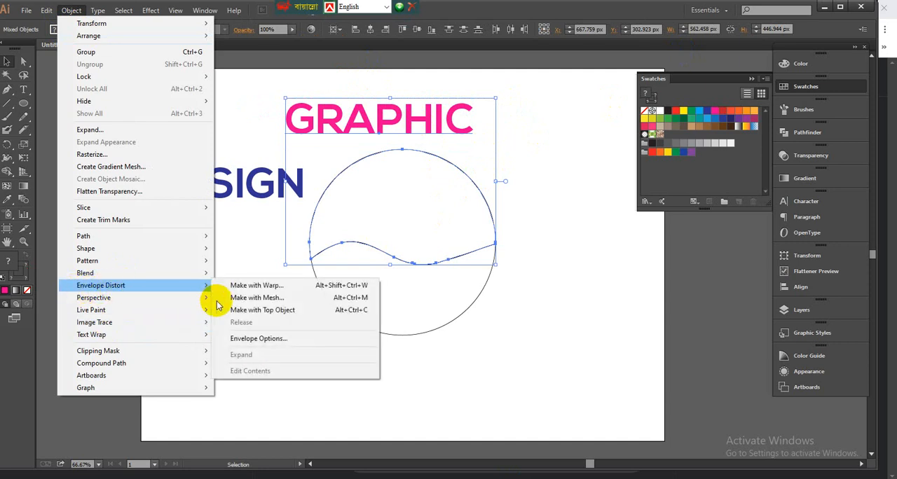
pyautogui.click(297, 310)
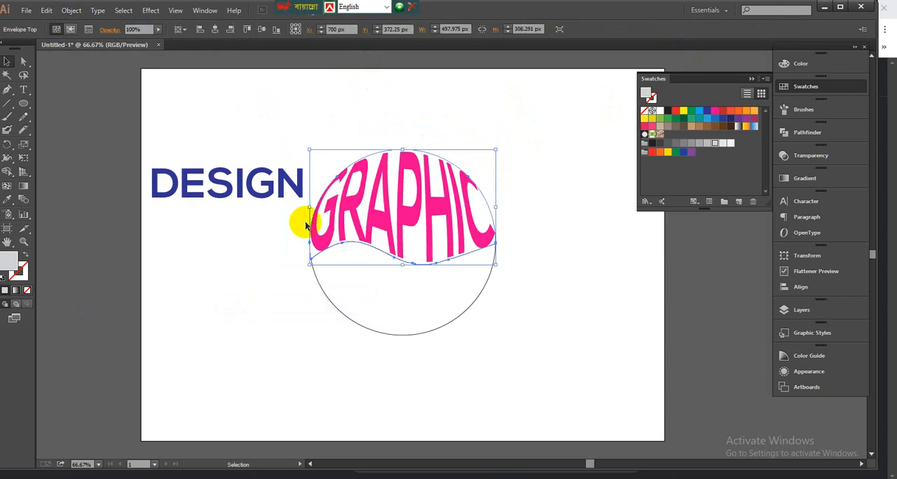
pyautogui.click(479, 99)
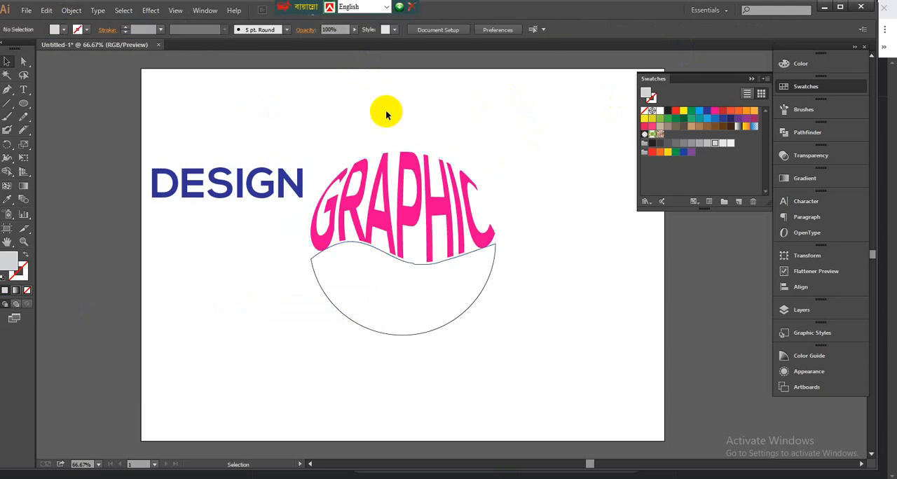
pyautogui.click(447, 140)
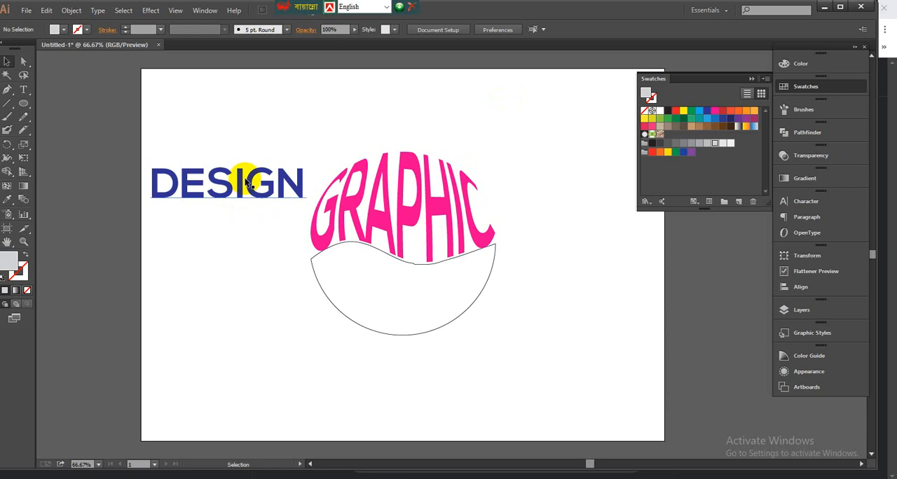
# Step: Move the word DESIGN down beside the lower wavy half and send it to the back of the stacking order
pyautogui.moveTo(247, 184); pyautogui.dragTo(232, 292)
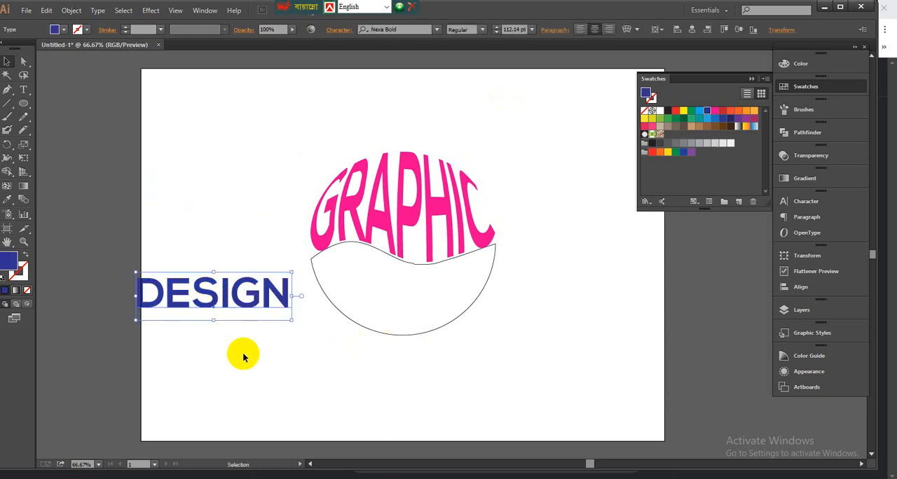
pyautogui.moveTo(241, 356); pyautogui.dragTo(337, 291)
pyautogui.click(372, 395)
pyautogui.click(222, 303)
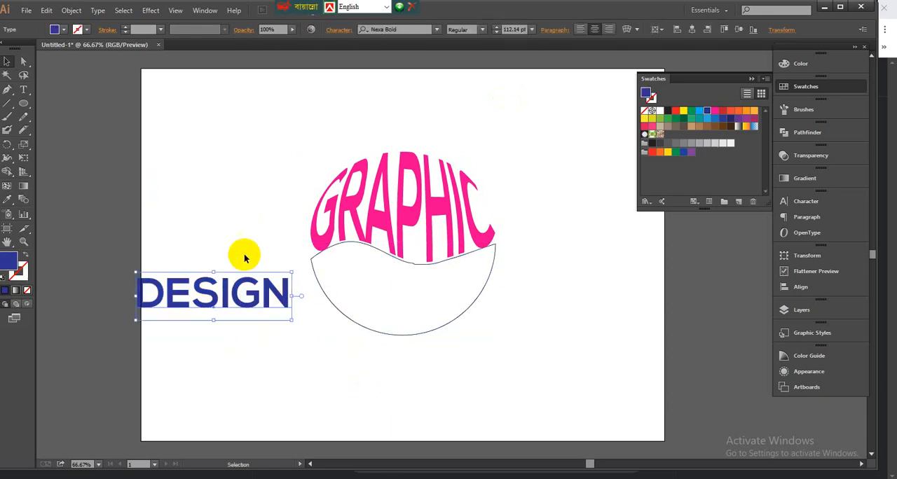
pyautogui.rightClick(244, 259)
pyautogui.moveTo(280, 361)
pyautogui.click(391, 397)
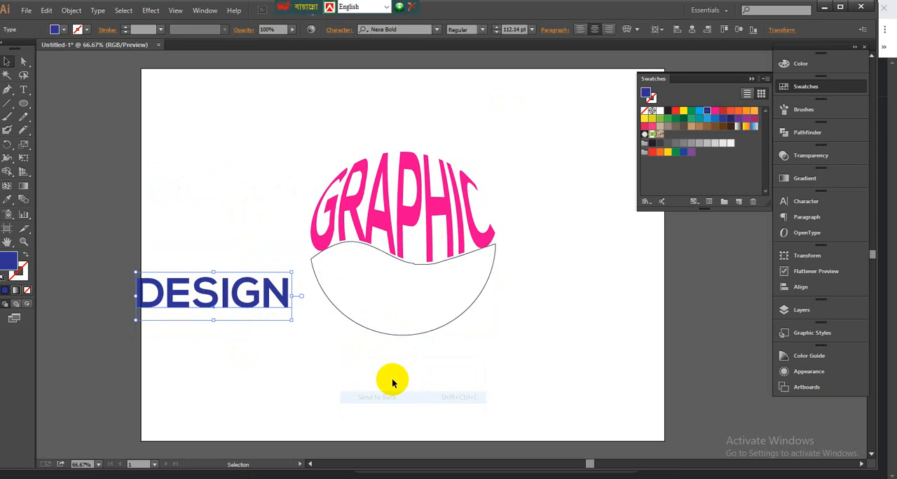
# Step: Bring DESIGN closer to the lower wavy half and warp it into that shape with an envelope distort made from the top object
pyautogui.moveTo(281, 305); pyautogui.dragTo(317, 335)
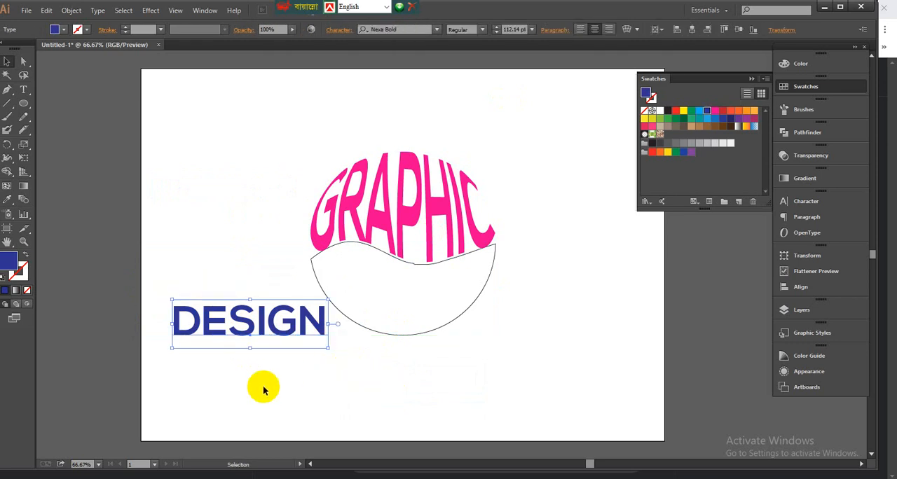
pyautogui.moveTo(264, 390); pyautogui.dragTo(379, 315)
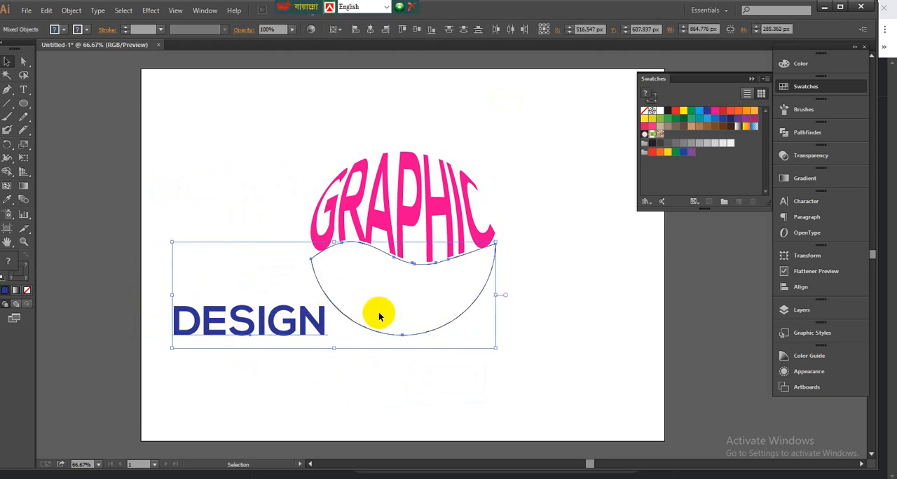
pyautogui.press('a')
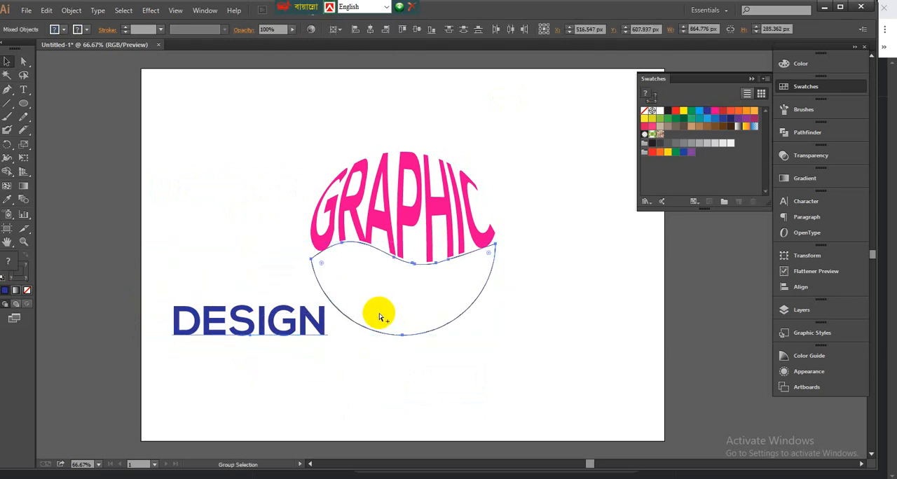
pyautogui.hotkey('ctrl', 'alt', 'c')
pyautogui.click(375, 226)
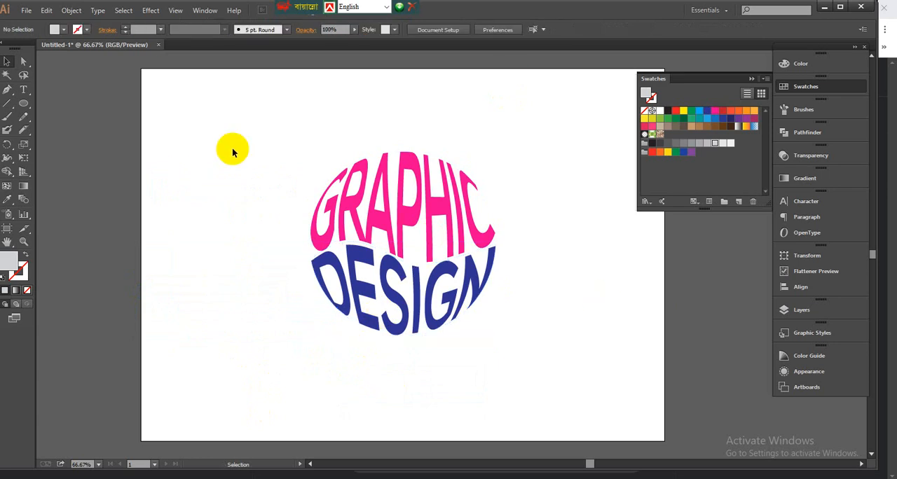
# Step: Delete the warped GRAPHIC and DESIGN artwork from the artboard
pyautogui.moveTo(241, 105); pyautogui.dragTo(512, 378)
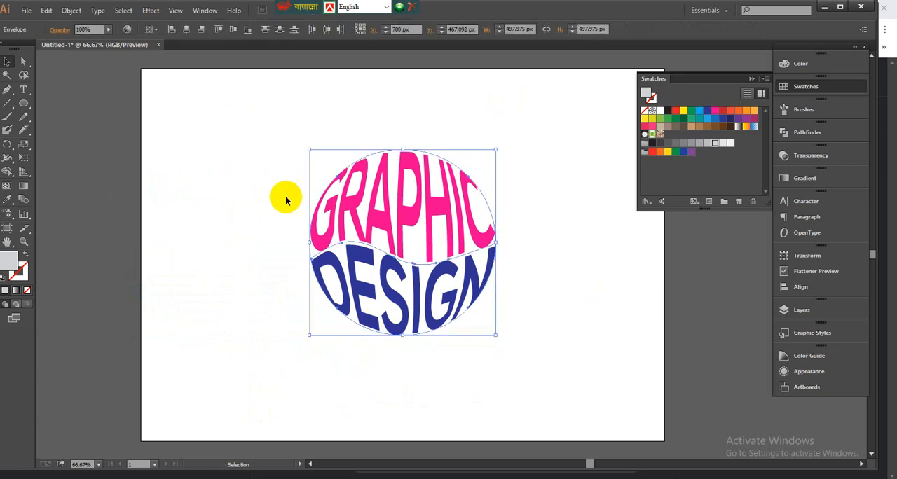
pyautogui.click(566, 352)
pyautogui.moveTo(508, 341); pyautogui.dragTo(512, 344)
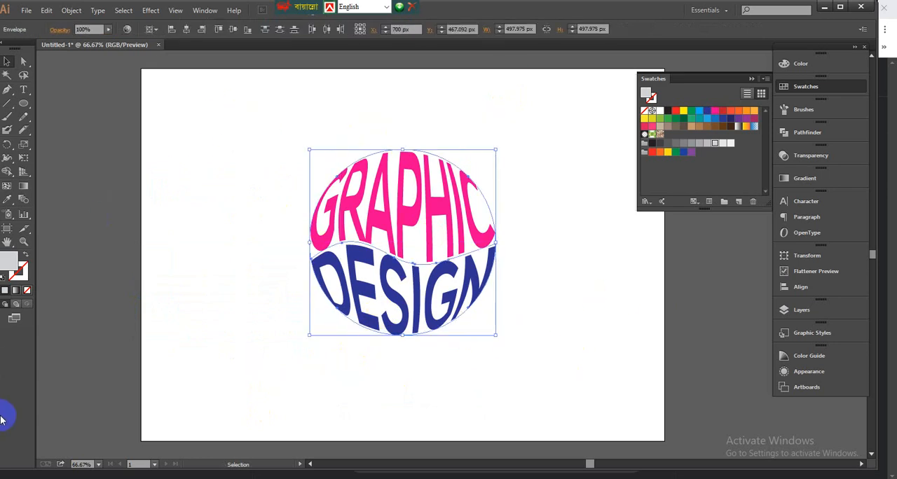
pyautogui.press('Delete')
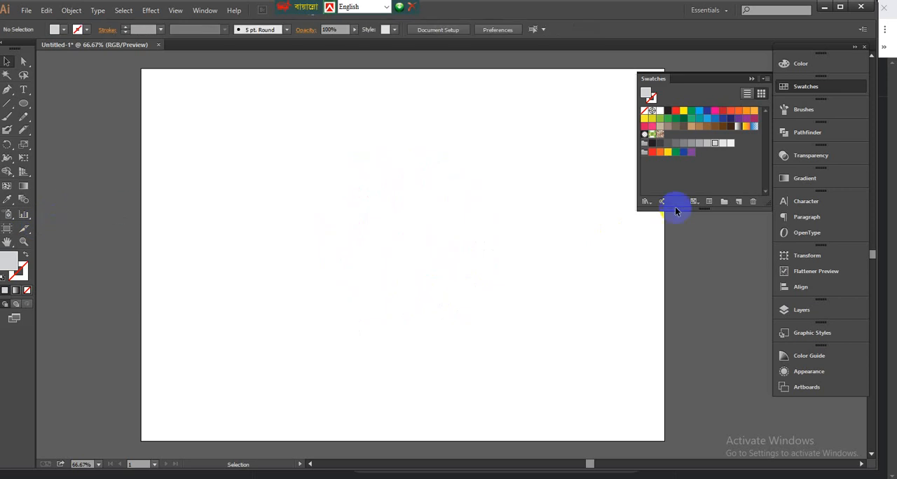
# Step: Draw a five-pointed star about 523 px wide in the middle of the artboard and fill it with the red swatch
pyautogui.moveTo(20, 105); pyautogui.dragTo(82, 156)
pyautogui.moveTo(405, 235)
pyautogui.mouseDown()
pyautogui.moveTo(473, 308)
pyautogui.moveTo(466, 317)
pyautogui.mouseUp()
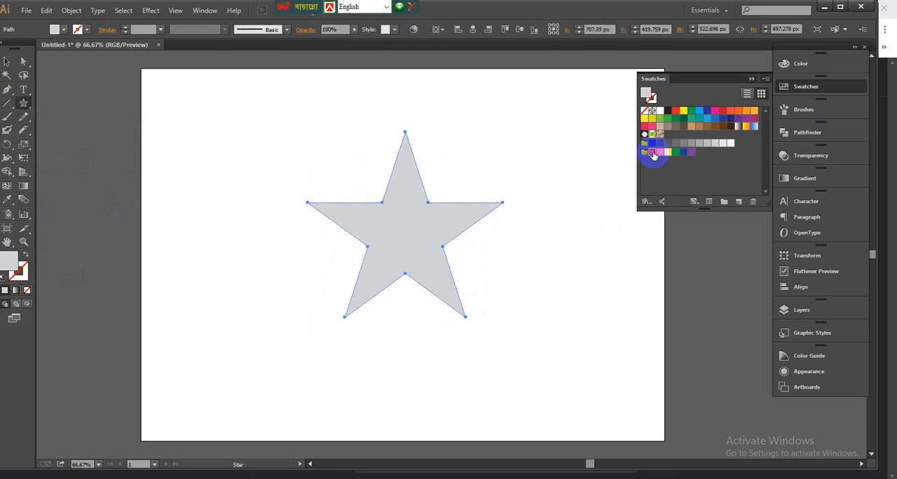
pyautogui.click(653, 153)
pyautogui.click(16, 65)
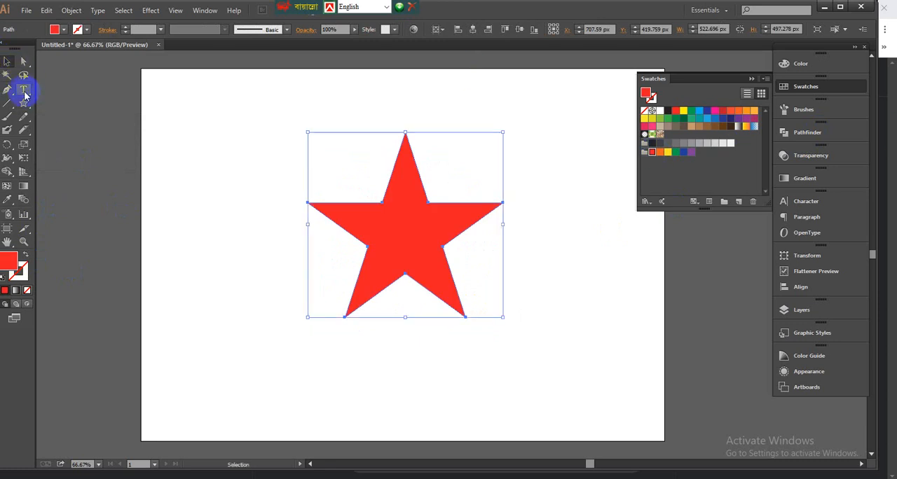
# Step: Add the text STAR beside the star's upper part and scale it up to a large headline size
pyautogui.click(23, 90)
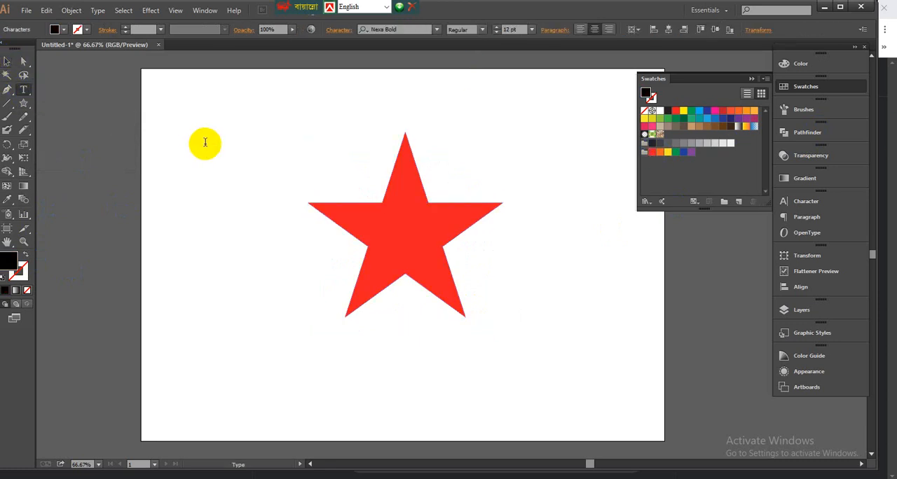
pyautogui.click(205, 143)
pyautogui.write('s')
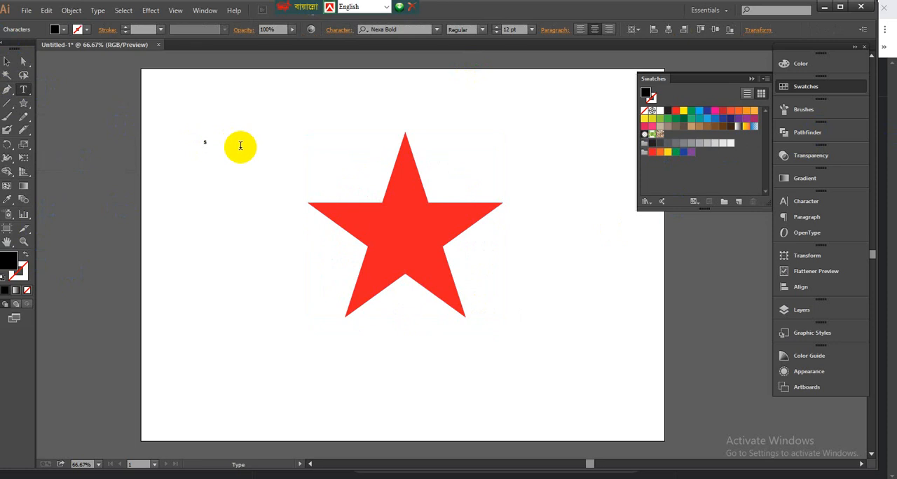
pyautogui.write('TAR')
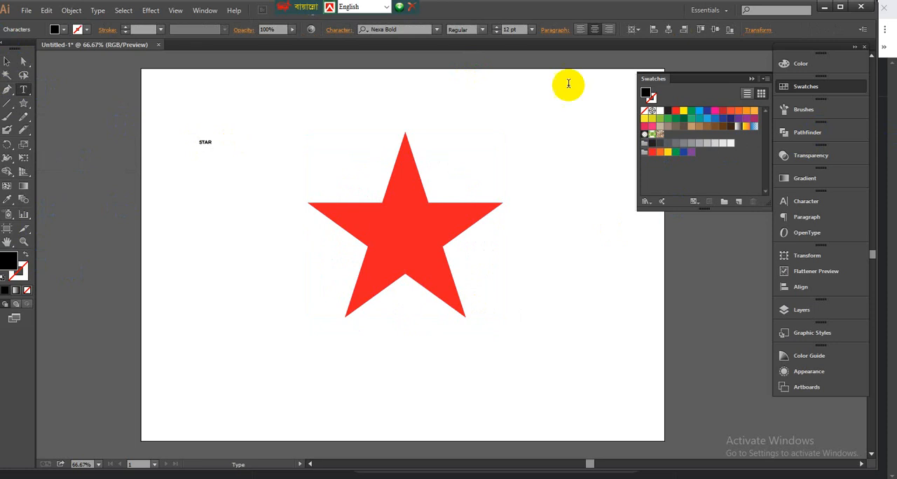
pyautogui.click(7, 62)
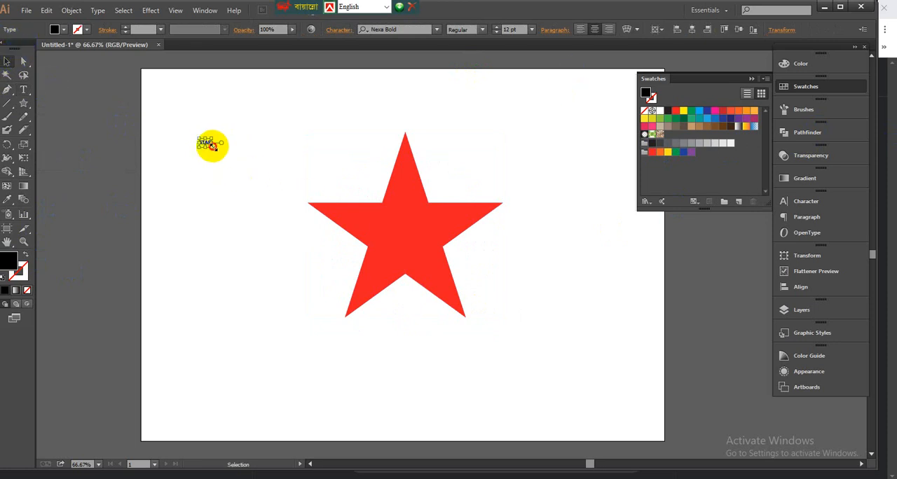
pyautogui.moveTo(212, 146); pyautogui.dragTo(270, 218)
# Step: Shift the star toward the artboard's right side and enlarge the word STAR to about 136 pt
pyautogui.click(499, 226)
pyautogui.moveTo(423, 218); pyautogui.dragTo(486, 230)
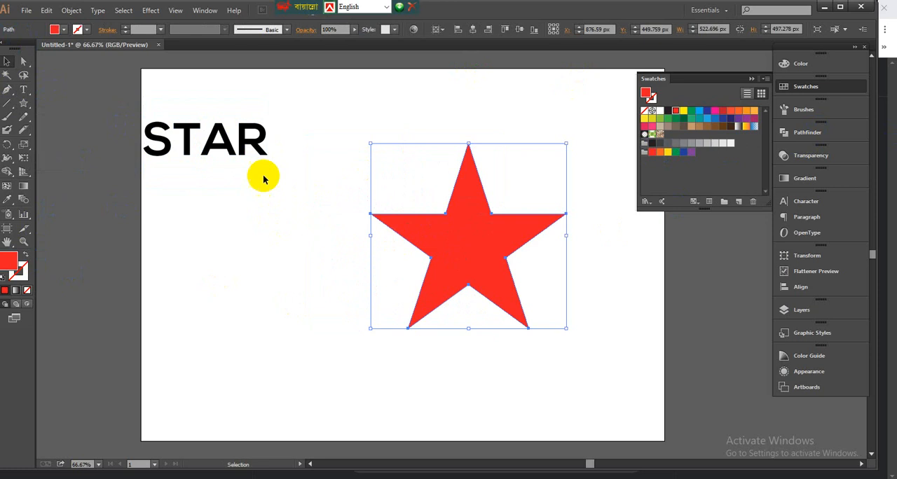
pyautogui.moveTo(262, 168); pyautogui.dragTo(317, 235)
# Step: Send the word STAR to the back of the stacking order and nudge it slightly toward the star
pyautogui.rightClick(293, 175)
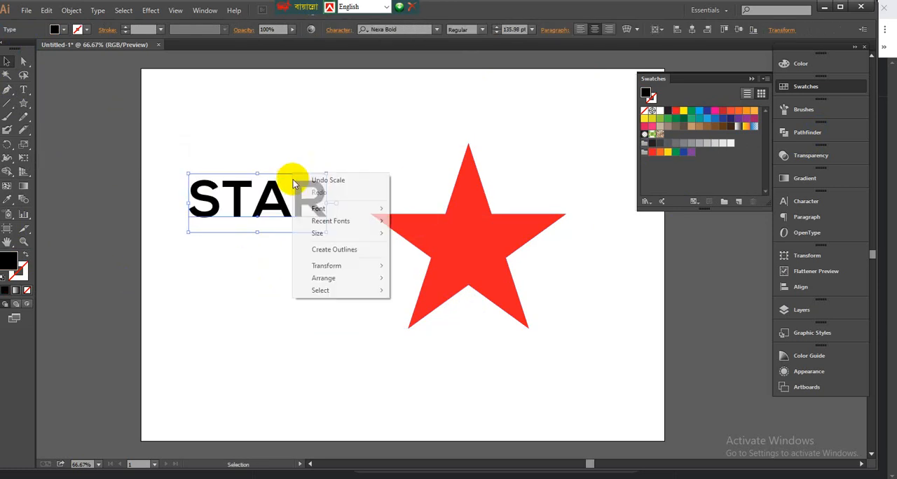
pyautogui.moveTo(324, 279)
pyautogui.click(461, 317)
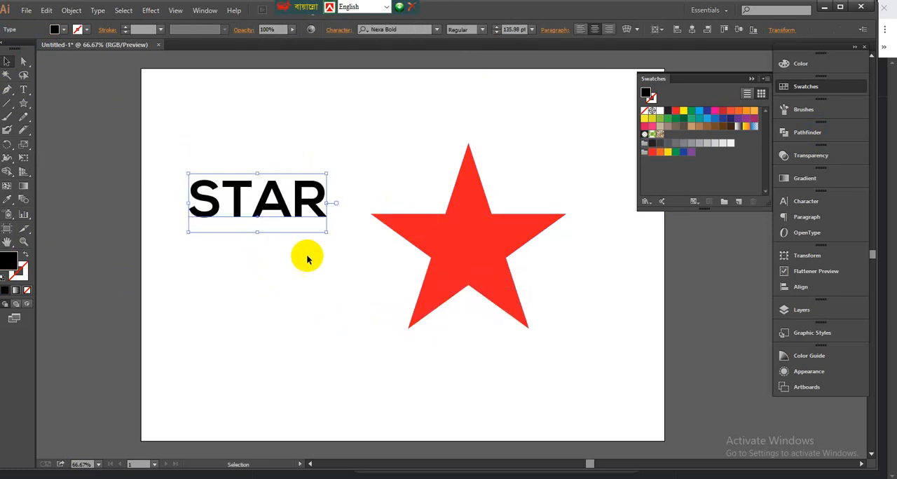
pyautogui.moveTo(286, 217); pyautogui.dragTo(290, 217)
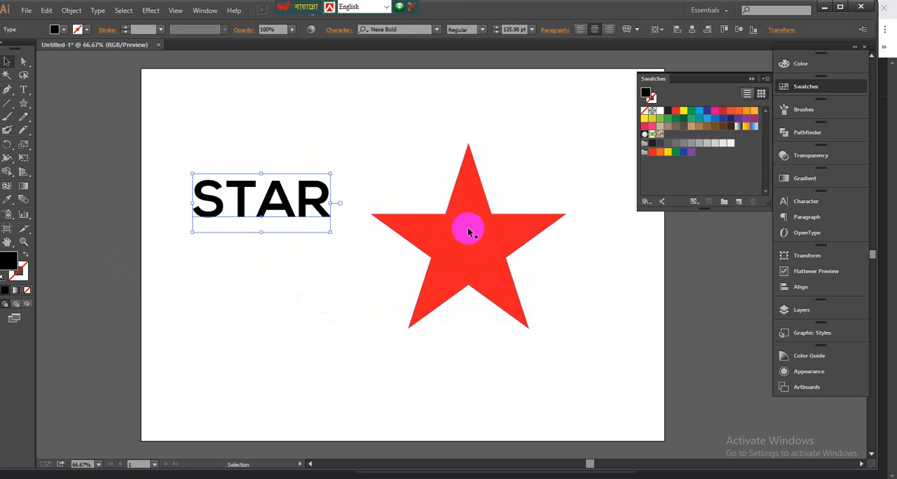
pyautogui.click(515, 274)
pyautogui.click(293, 234)
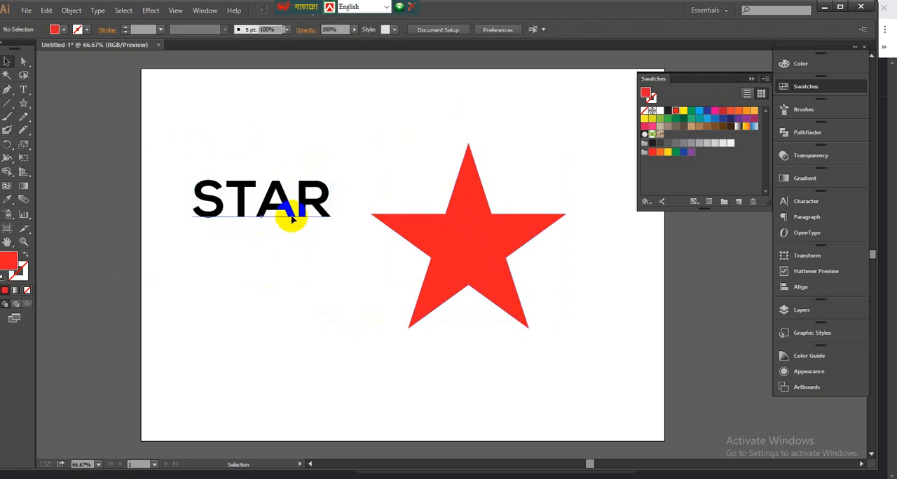
# Step: Fill the word STAR with the light blue swatch and move it slightly closer to the star
pyautogui.click(290, 210)
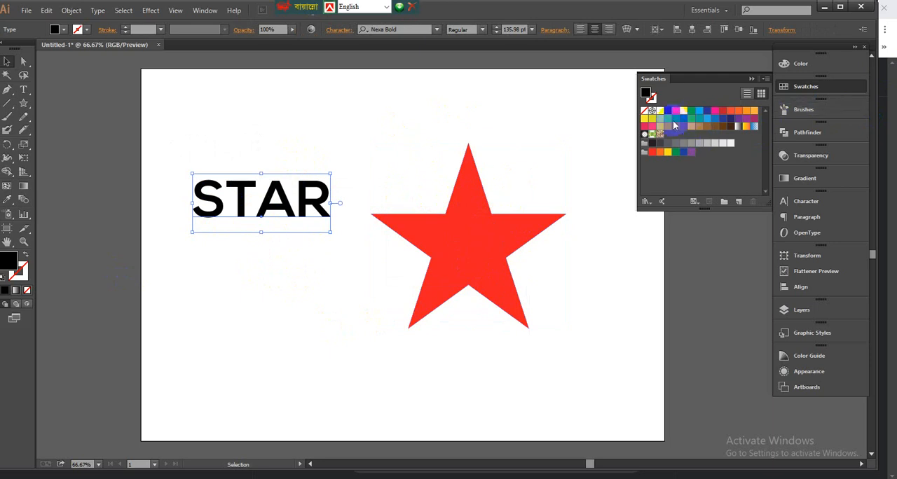
pyautogui.click(698, 113)
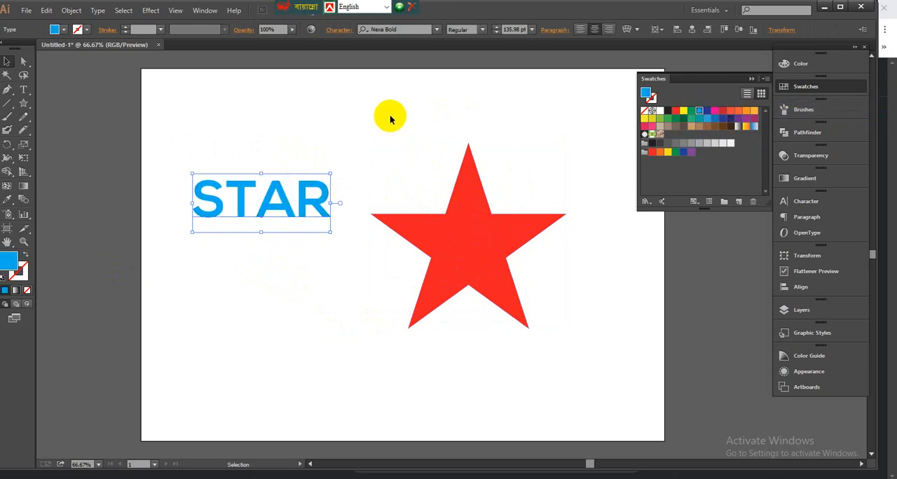
pyautogui.moveTo(320, 202); pyautogui.dragTo(329, 209)
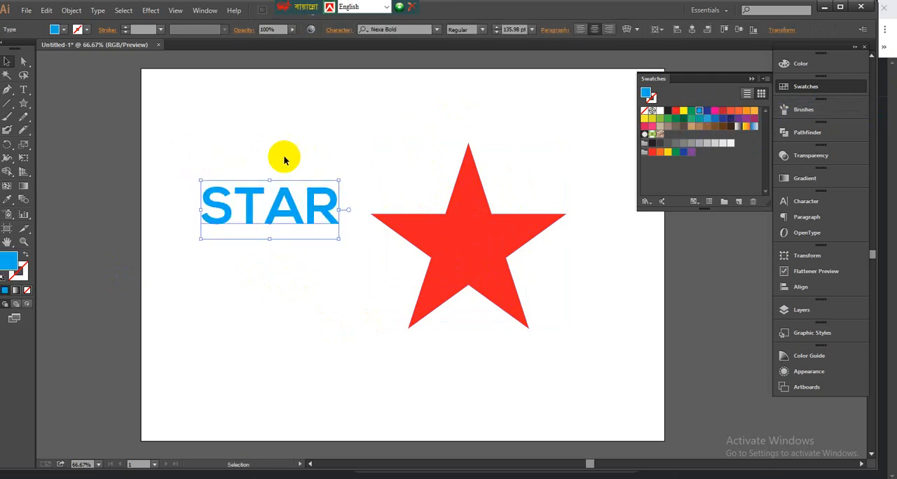
# Step: Envelope distort the word STAR into the star shape using Make with Top Object, leaving nothing selected
pyautogui.moveTo(284, 153); pyautogui.dragTo(469, 272)
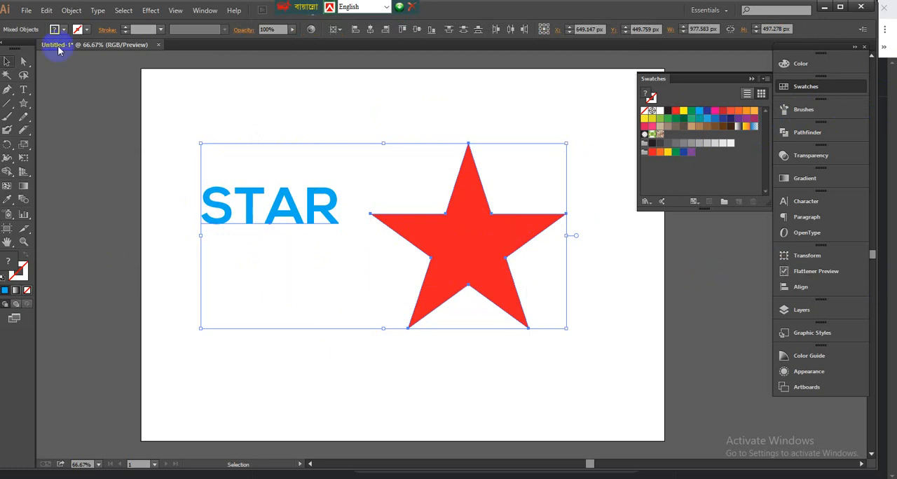
pyautogui.click(73, 11)
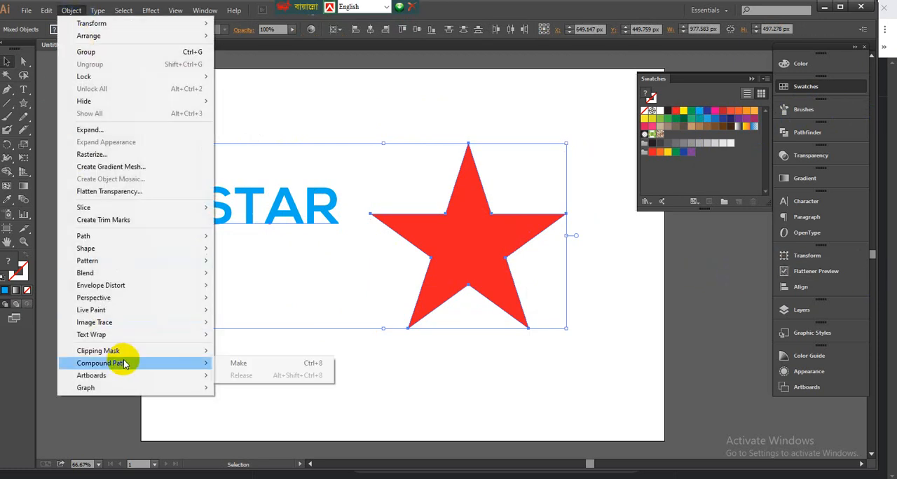
pyautogui.moveTo(98, 286)
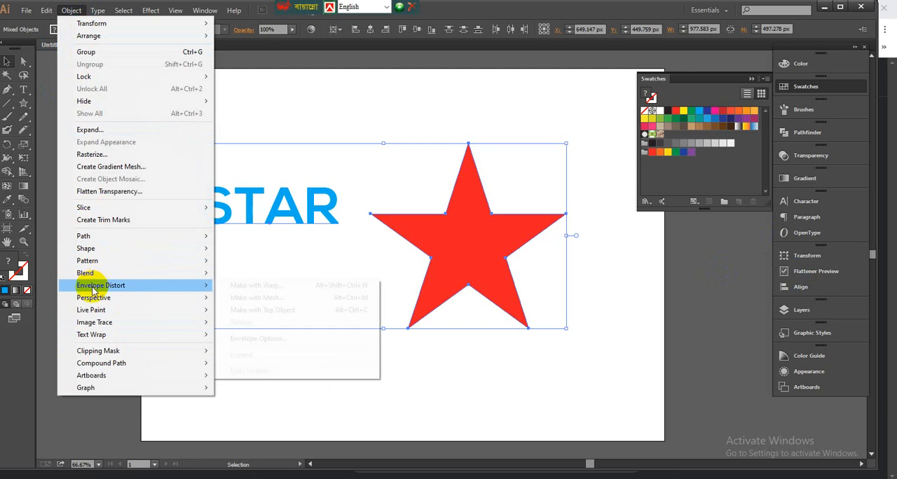
pyautogui.click(245, 312)
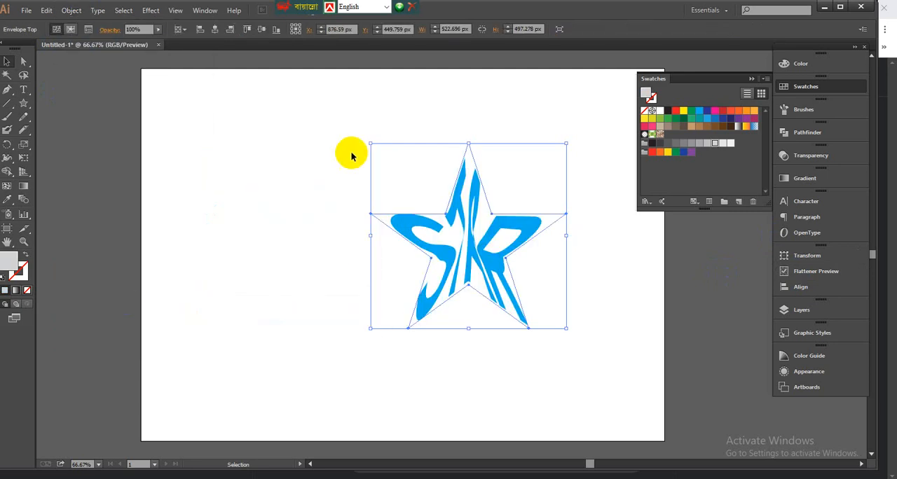
pyautogui.click(144, 167)
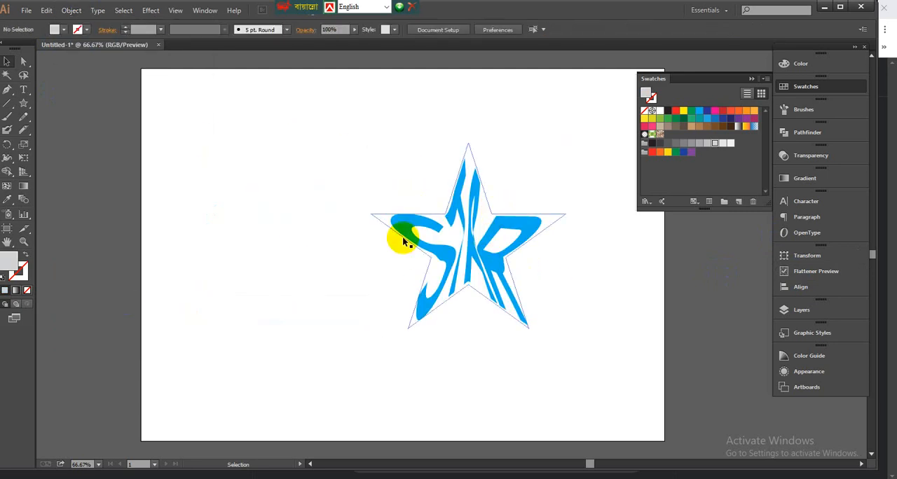
# Step: Clear the STAR design from the artboard and draw a circle about 450 px in diameter near the middle
pyautogui.moveTo(501, 237); pyautogui.dragTo(399, 241)
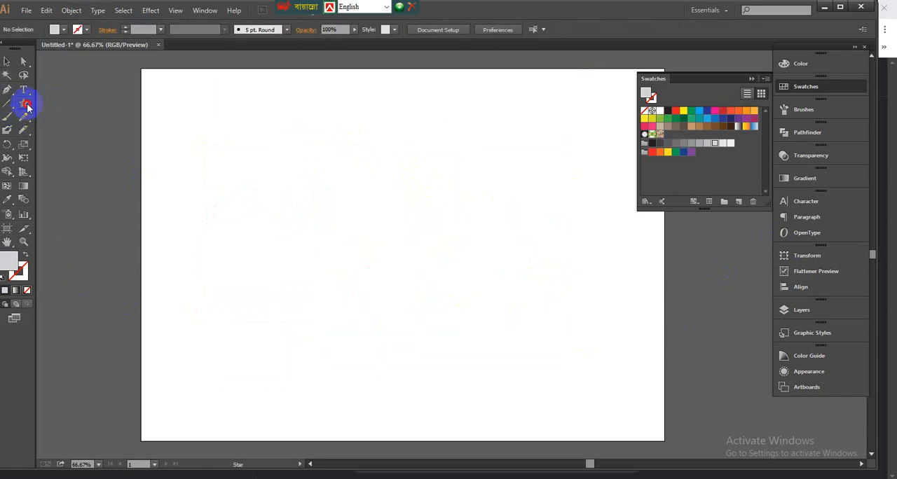
pyautogui.moveTo(26, 107); pyautogui.dragTo(67, 130)
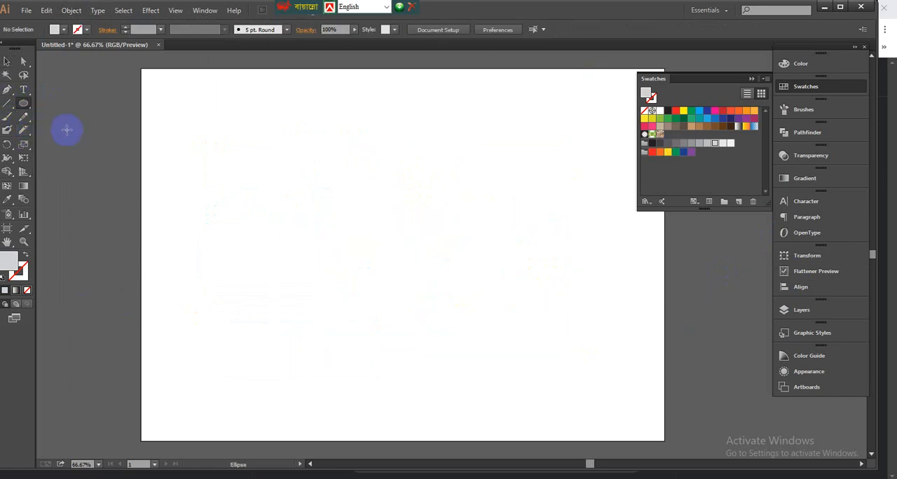
pyautogui.moveTo(399, 220)
pyautogui.mouseDown()
pyautogui.moveTo(465, 302)
pyautogui.moveTo(483, 306)
pyautogui.mouseUp()
pyautogui.click(7, 62)
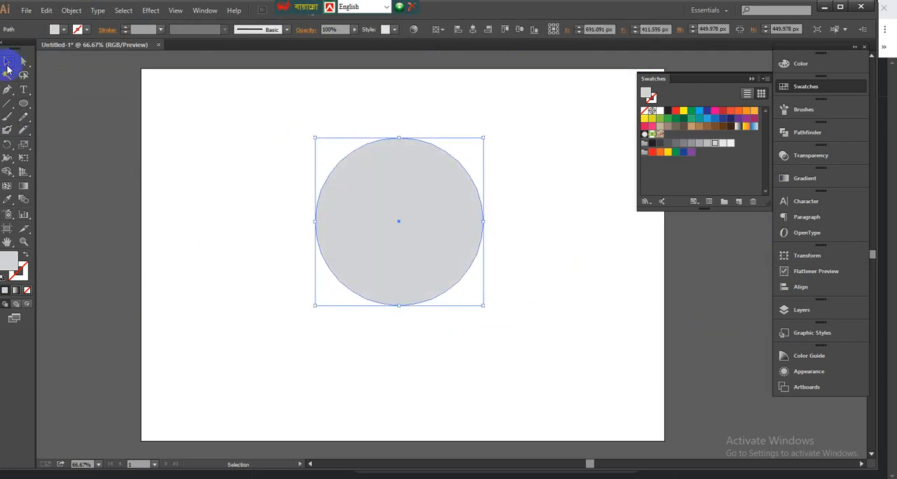
# Step: Add the text ORANGE beside the circle's upper left and scale it up to about 102 pt
pyautogui.click(23, 90)
pyautogui.click(225, 154)
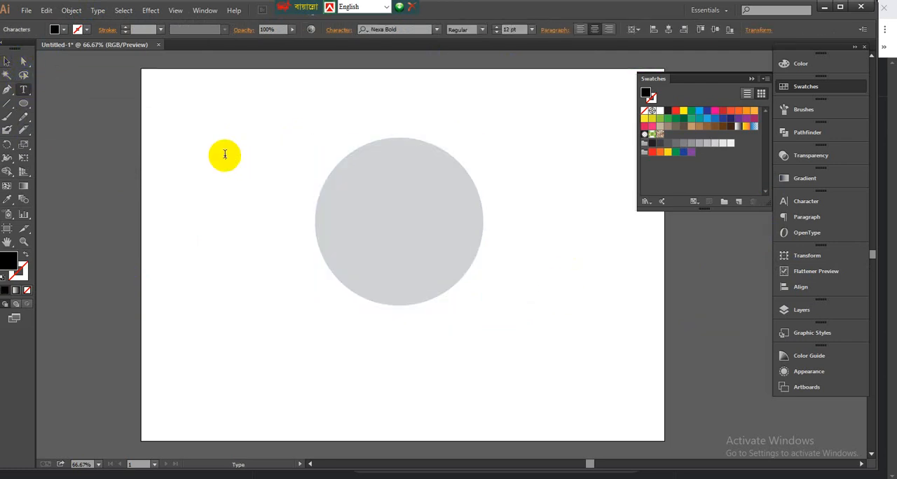
pyautogui.write('ORANGE')
pyautogui.click(7, 62)
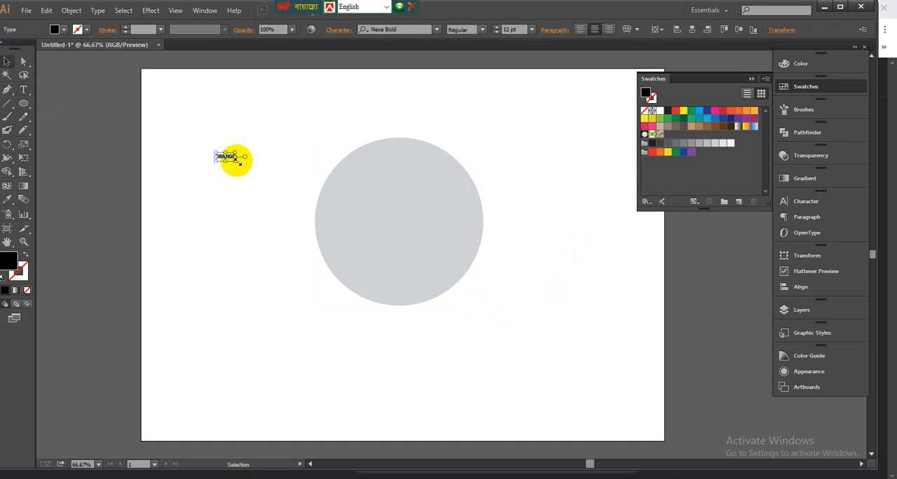
pyautogui.moveTo(241, 164); pyautogui.dragTo(306, 216)
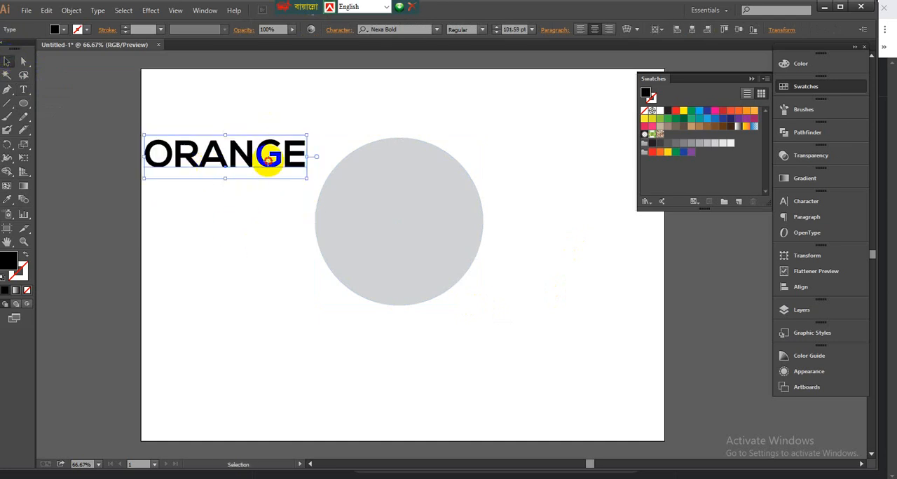
# Step: Shift the circle down the artboard and place the word ORANGE above it
pyautogui.moveTo(266, 155); pyautogui.dragTo(328, 122)
pyautogui.moveTo(382, 190); pyautogui.dragTo(364, 281)
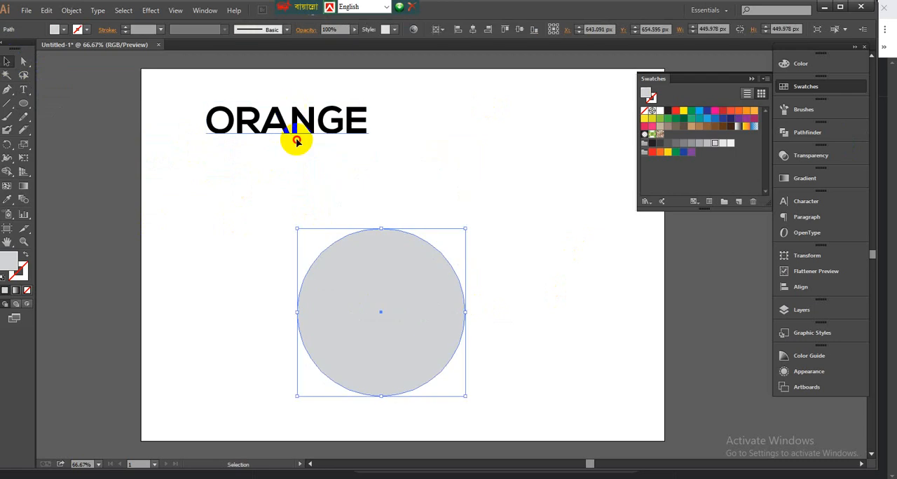
pyautogui.moveTo(296, 140); pyautogui.dragTo(307, 175)
# Step: Fill the word ORANGE with an orange swatch and shrink the circle to about 366 px in diameter
pyautogui.click(728, 113)
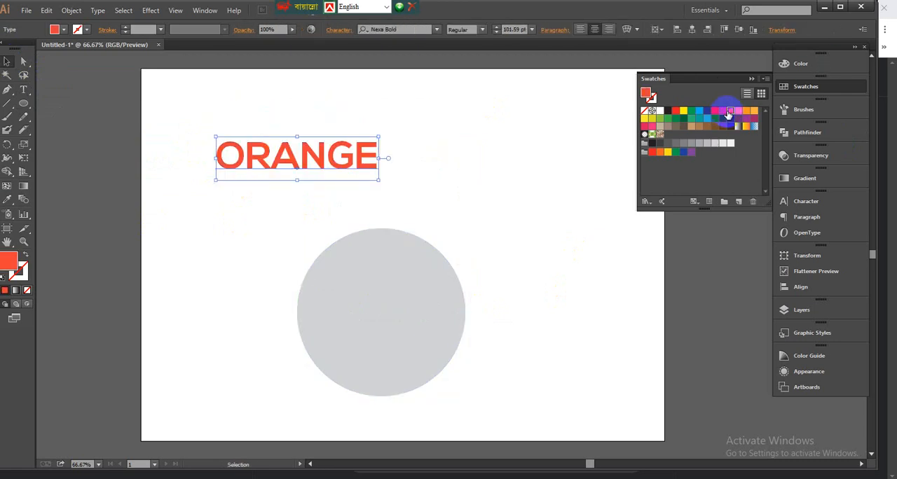
pyautogui.click(737, 112)
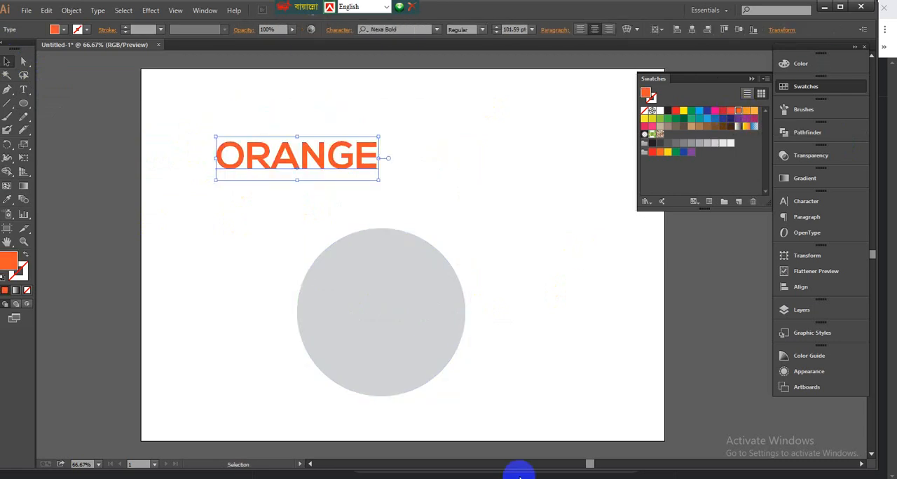
pyautogui.moveTo(416, 287); pyautogui.dragTo(355, 298)
pyautogui.keyDown('shift'); pyautogui.click(439, 284); pyautogui.keyUp('shift')
# Step: Set the word ORANGE in Neue Helvetica Condensed 87 Heavy and enlarge it to about 111 pt
pyautogui.click(352, 157)
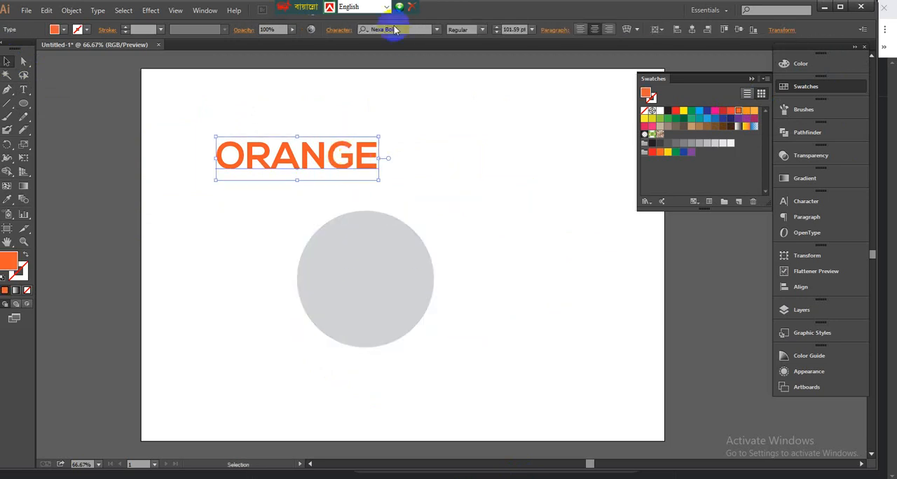
pyautogui.click(437, 31)
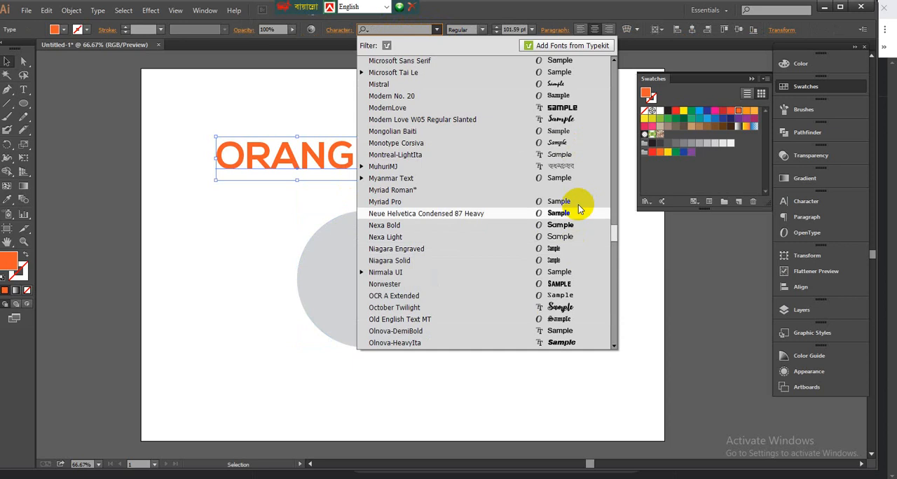
pyautogui.click(490, 213)
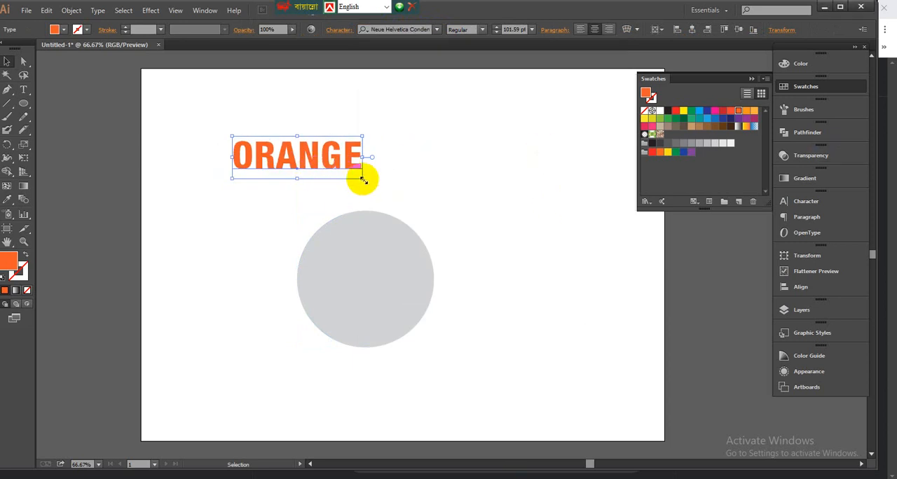
pyautogui.moveTo(363, 180); pyautogui.dragTo(369, 181)
# Step: Send the word ORANGE to the back of the stacking order and move the circle slightly closer to it
pyautogui.rightClick(348, 145)
pyautogui.moveTo(382, 248)
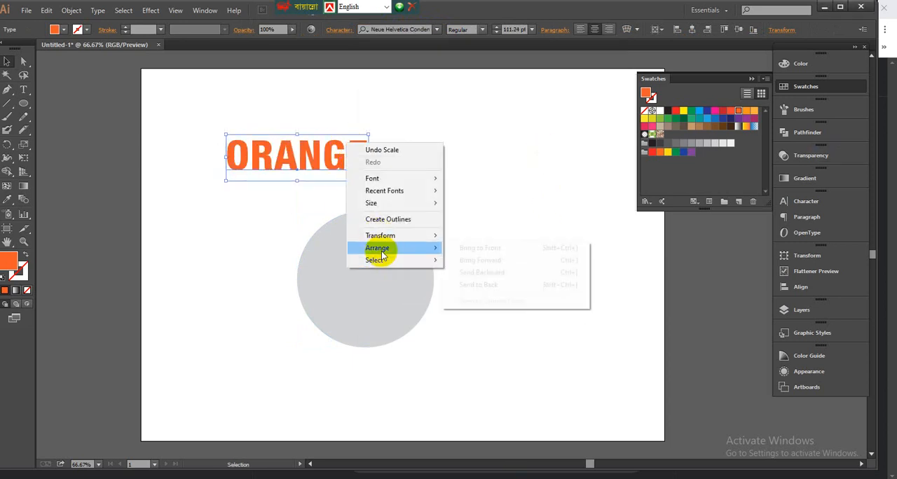
pyautogui.click(452, 284)
pyautogui.click(489, 239)
pyautogui.moveTo(397, 254); pyautogui.dragTo(409, 242)
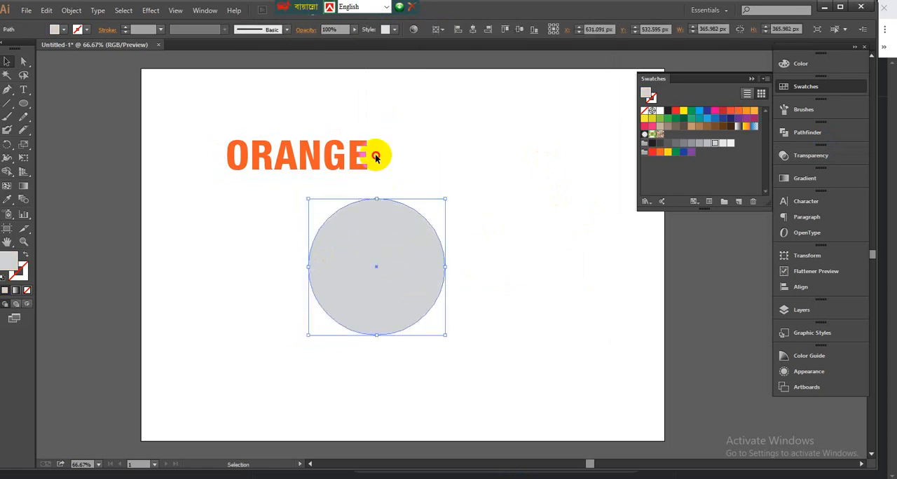
# Step: Envelope distort the word ORANGE into the circle with Make with Top Object and move the result slightly down
pyautogui.moveTo(399, 110); pyautogui.dragTo(317, 288)
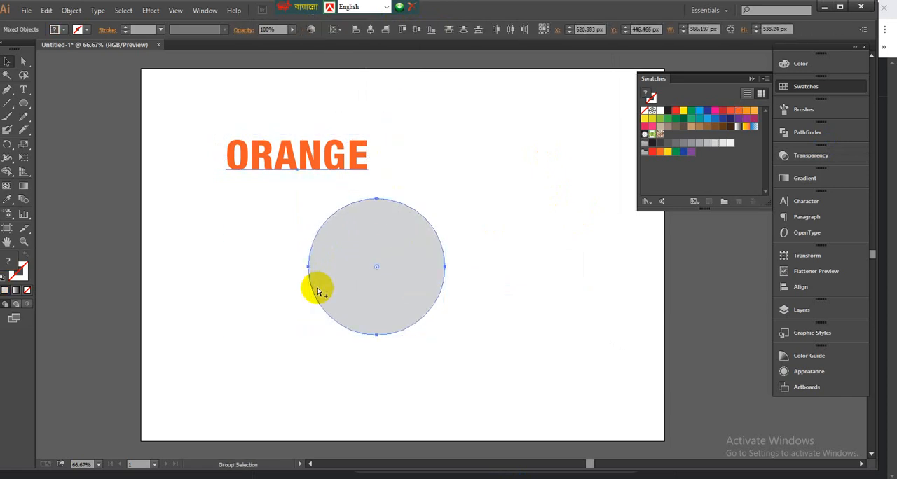
pyautogui.hotkey('alt', 'ctrl', 'c')
pyautogui.click(493, 178)
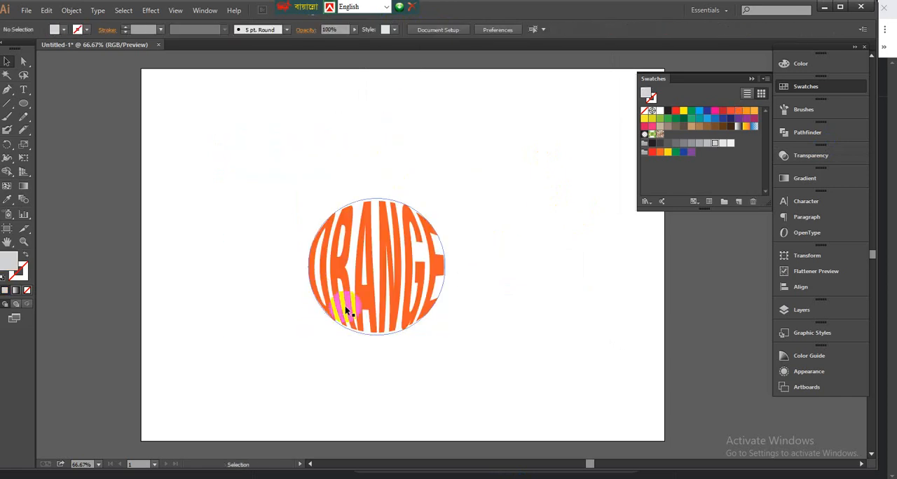
pyautogui.click(369, 263)
pyautogui.click(457, 194)
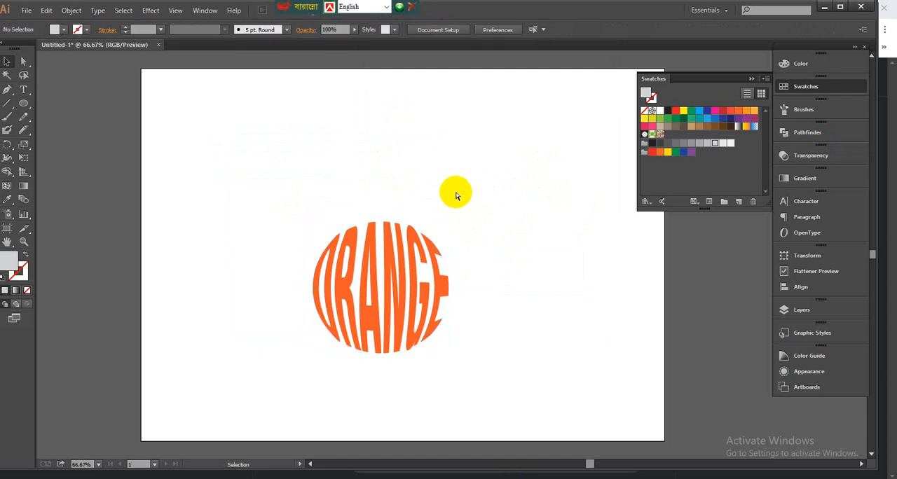
# Step: Draw a leaf above the ORANGE circle with the Pen tool, with a curved vein notch cut in from its base
pyautogui.scroll(1, 456, 194)
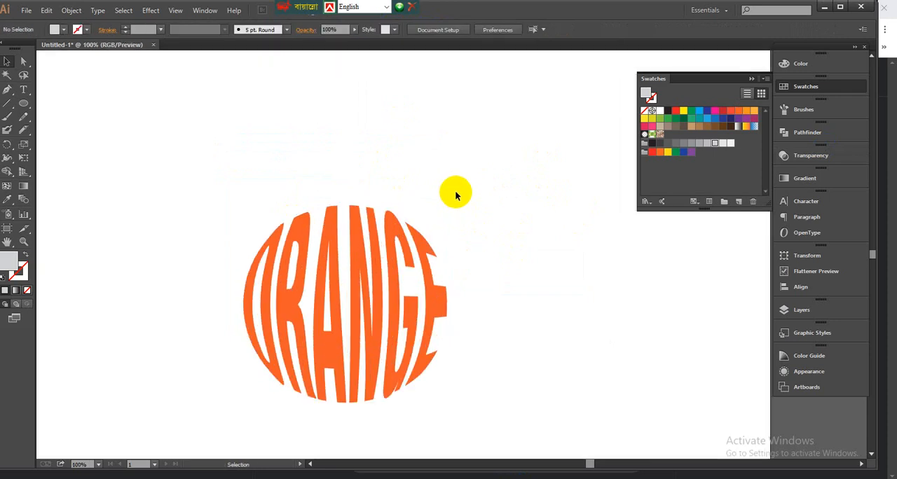
pyautogui.click(9, 91)
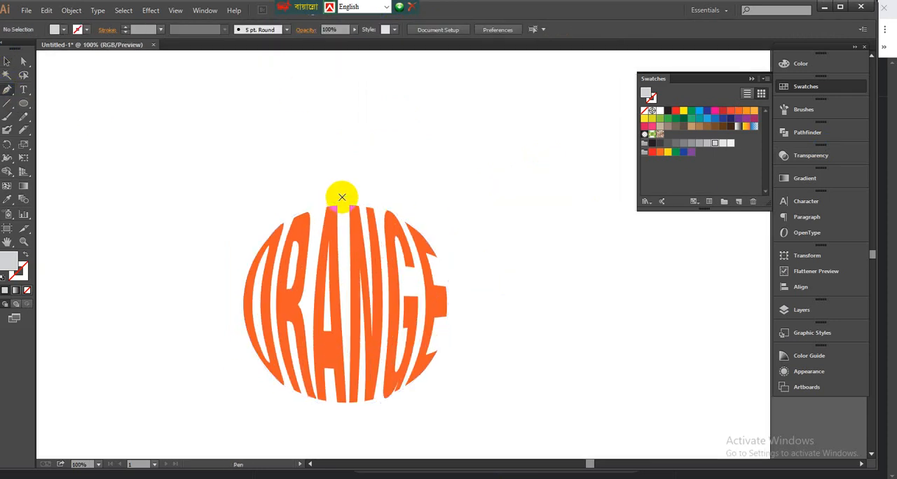
pyautogui.click(351, 196)
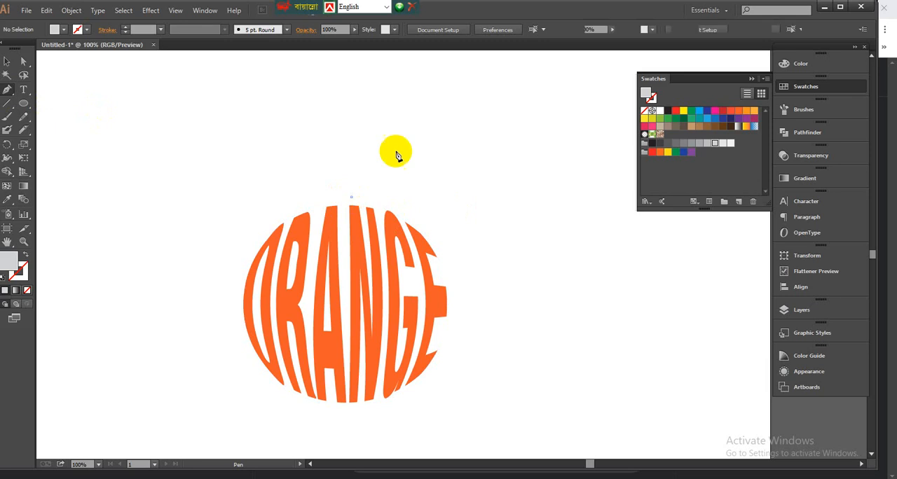
pyautogui.moveTo(405, 130); pyautogui.dragTo(468, 106)
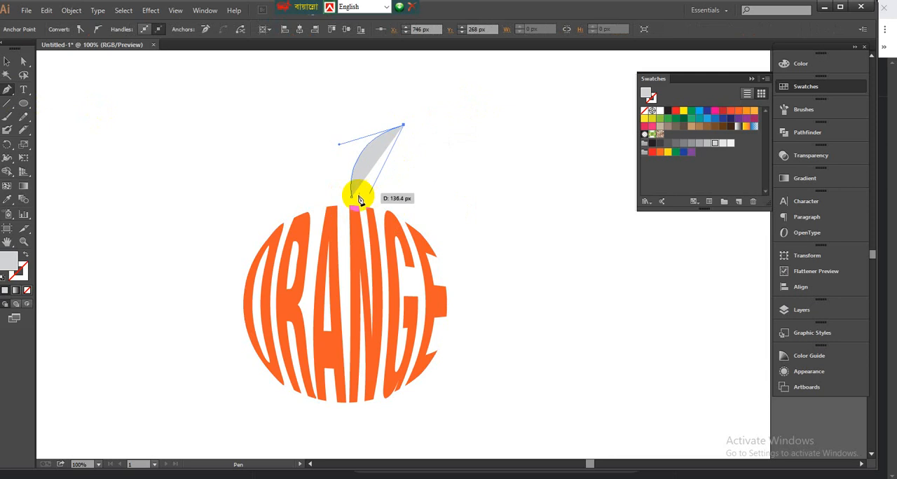
pyautogui.moveTo(354, 194); pyautogui.dragTo(298, 209)
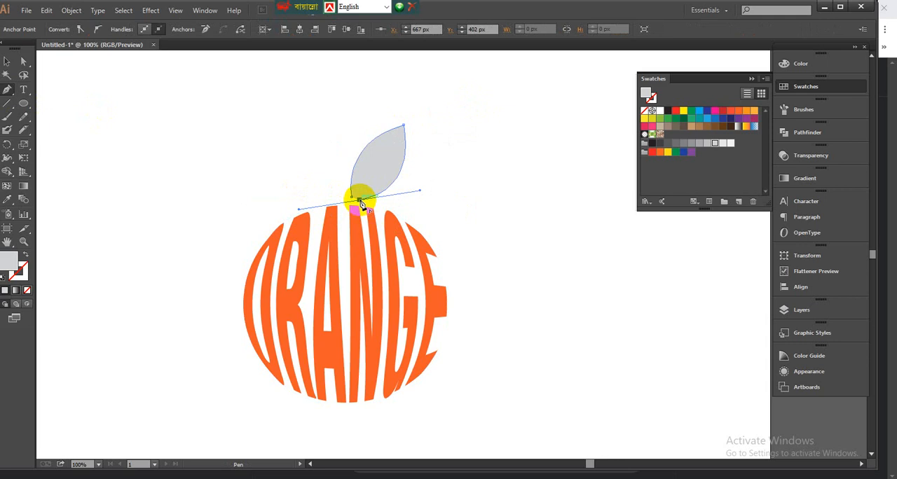
pyautogui.moveTo(361, 202); pyautogui.dragTo(389, 166)
pyautogui.click(389, 162)
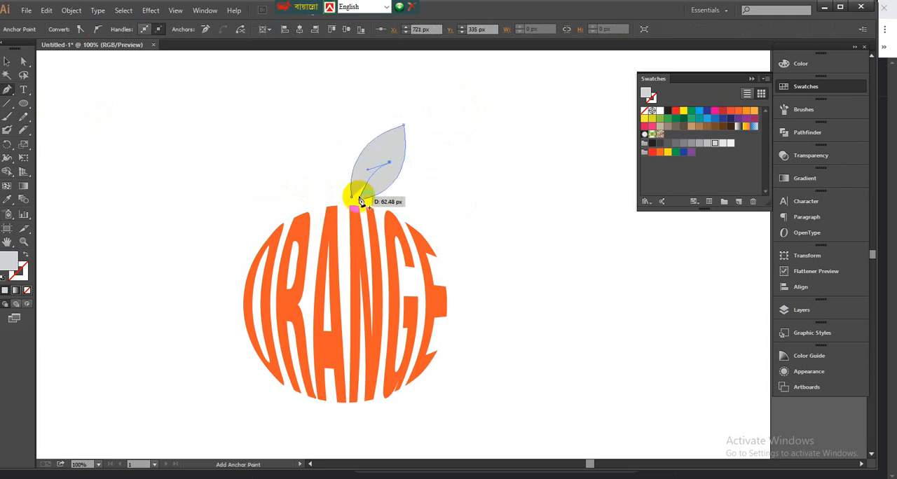
pyautogui.moveTo(352, 197); pyautogui.dragTo(336, 235)
# Step: Fill the leaf with the dark green swatch and deselect it
pyautogui.click(683, 119)
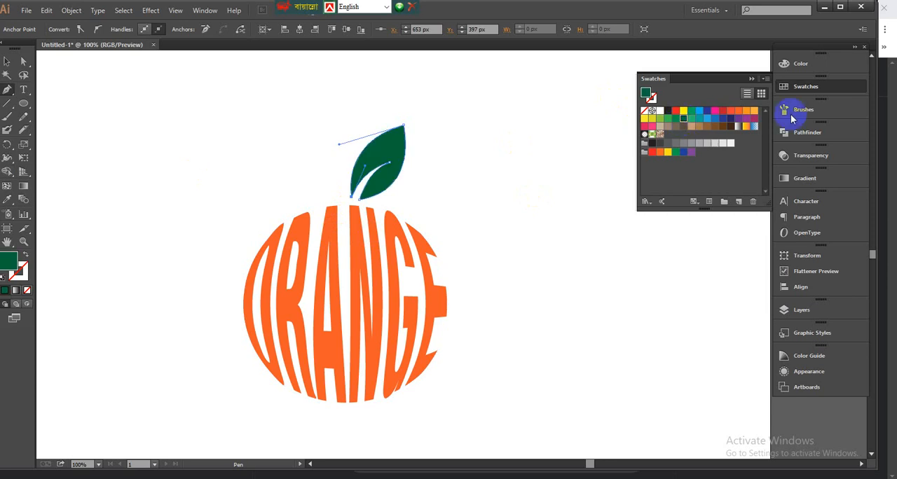
pyautogui.click(7, 62)
pyautogui.click(179, 109)
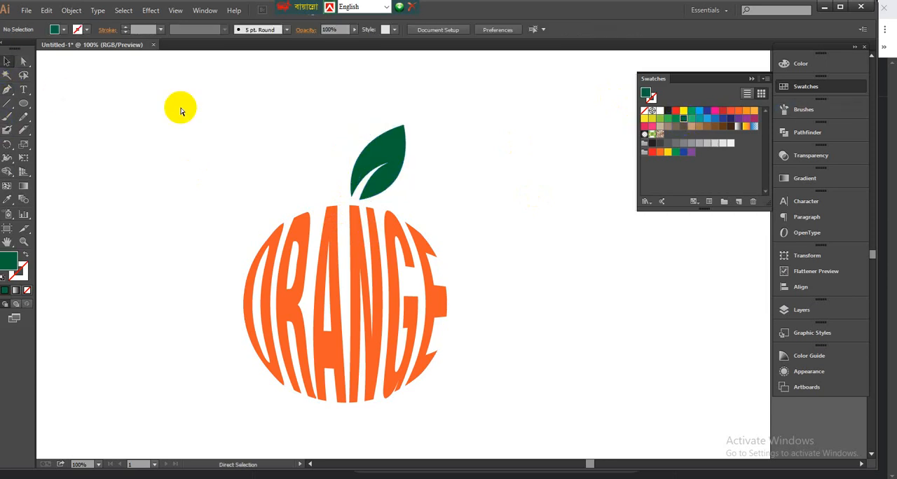
# Step: Duplicate the leaf to the left of the original and reflect the copy across the vertical axis
pyautogui.hotkey('ctrl', '0')
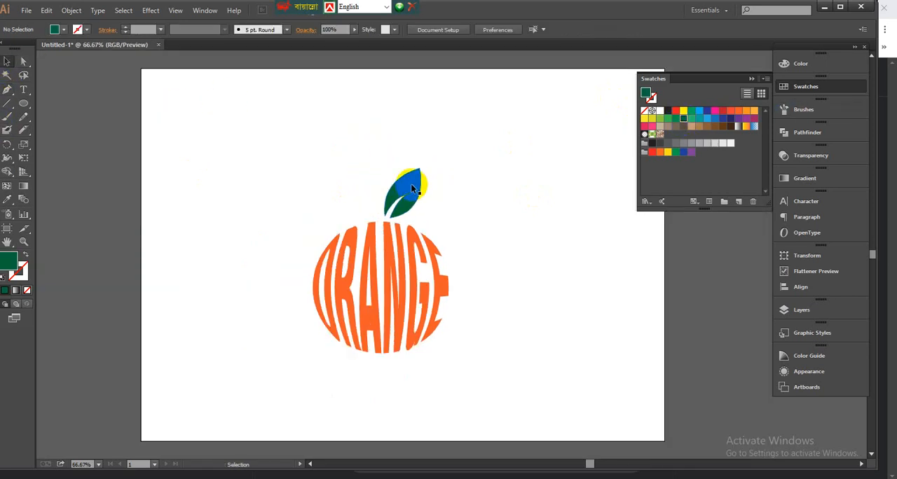
pyautogui.moveTo(397, 183); pyautogui.dragTo(358, 174)
pyautogui.rightClick(380, 165)
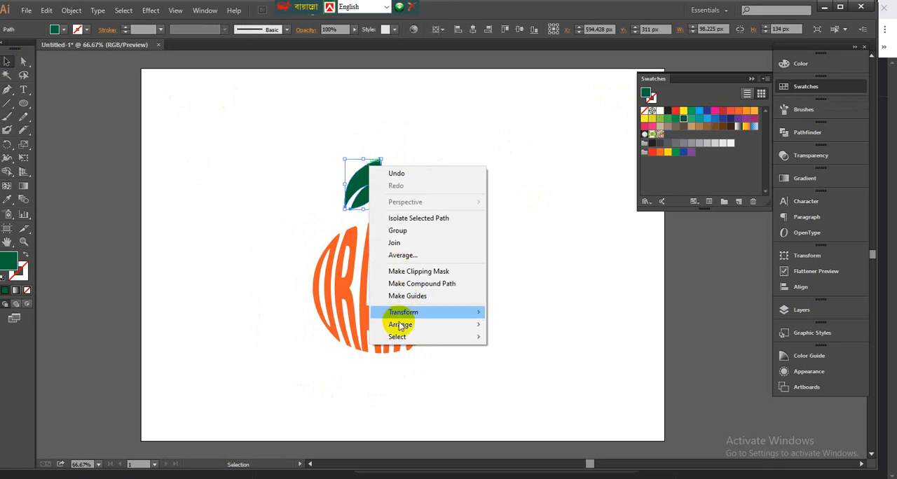
pyautogui.moveTo(417, 329)
pyautogui.moveTo(415, 312)
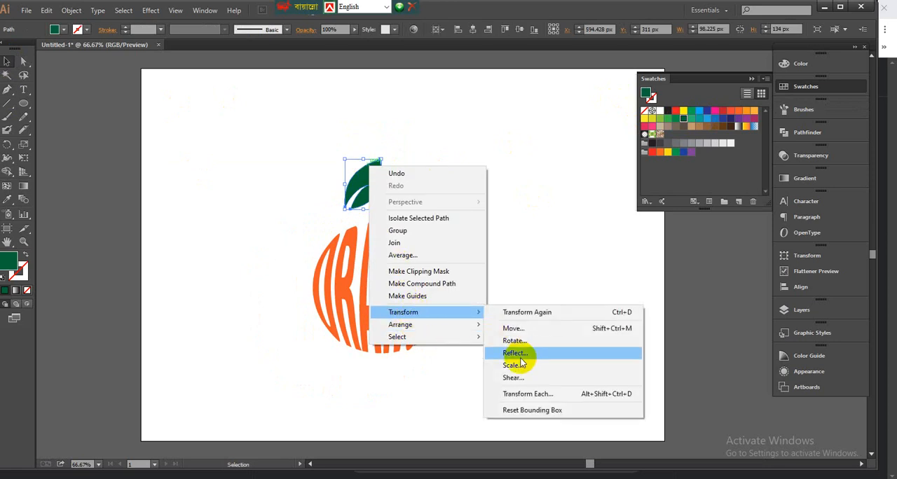
pyautogui.click(522, 354)
pyautogui.click(669, 389)
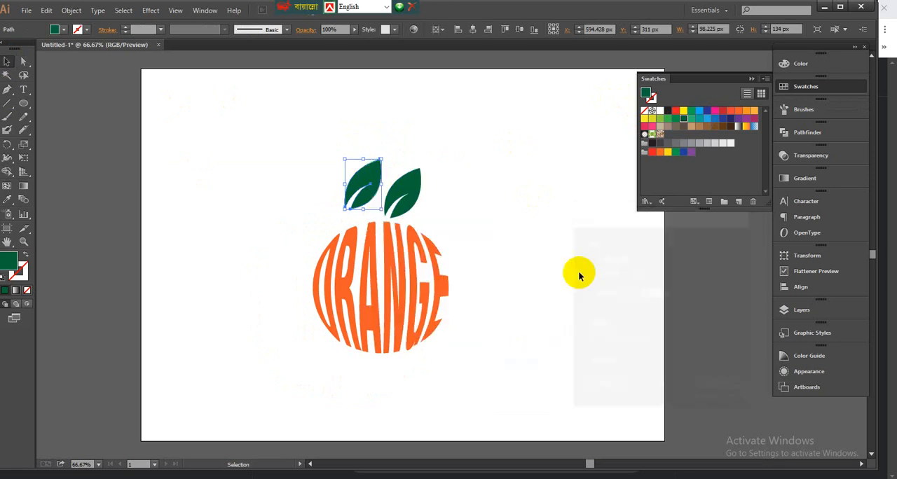
pyautogui.hotkey('ctrl', '+')
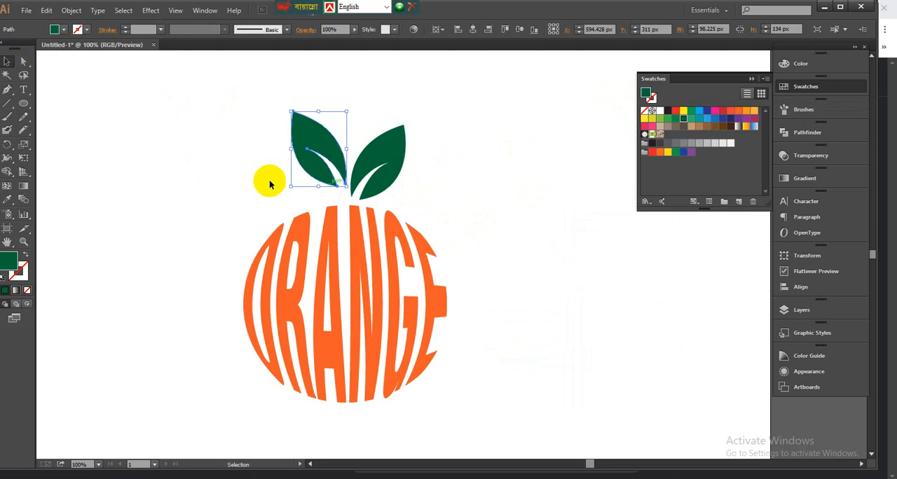
# Step: Shrink the left leaf, place it beside the base of the larger leaf and rotate it slightly
pyautogui.moveTo(348, 185); pyautogui.dragTo(337, 185)
pyautogui.moveTo(322, 153); pyautogui.dragTo(331, 178)
pyautogui.click(510, 170)
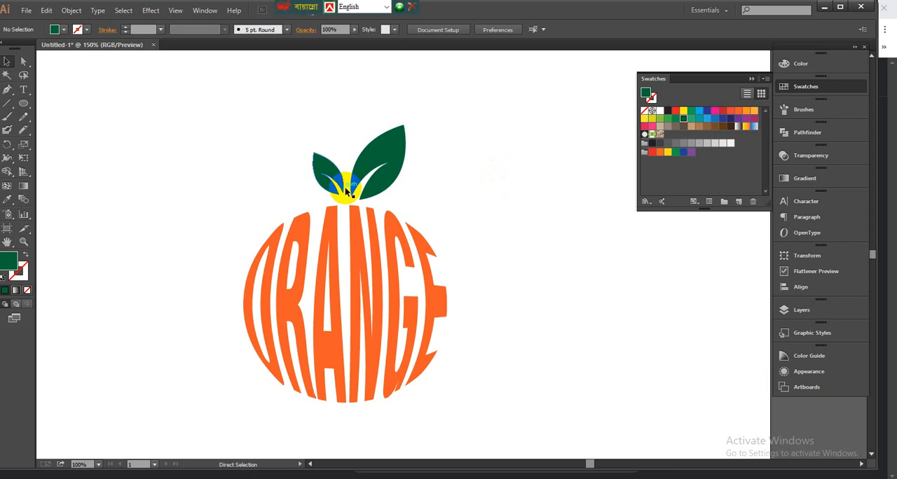
pyautogui.hotkey('ctrl', '+')
pyautogui.click(272, 182)
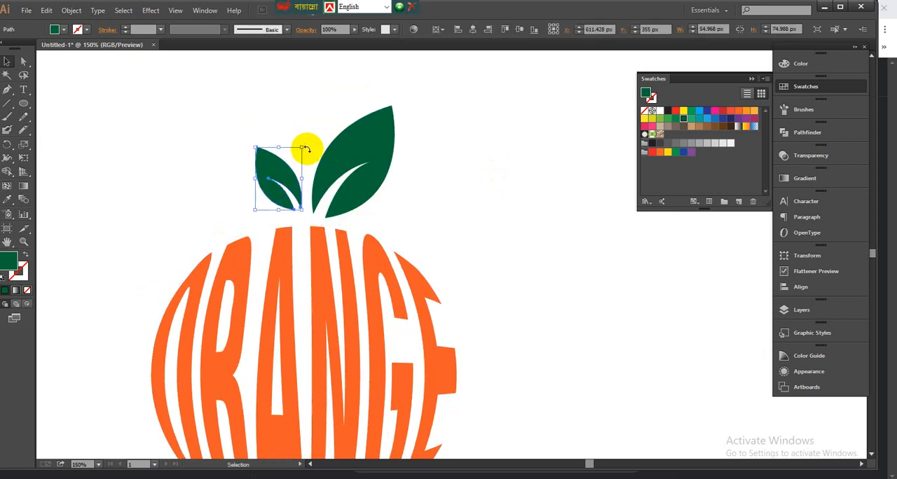
pyautogui.moveTo(305, 147); pyautogui.dragTo(451, 234)
pyautogui.click(297, 131)
# Step: Group the two leaves, adjust the group's angle slightly and position it just above the ORANGE circle
pyautogui.hotkey('ctrl', '-')
pyautogui.hotkey('ctrl', '-')
pyautogui.rightClick(409, 200)
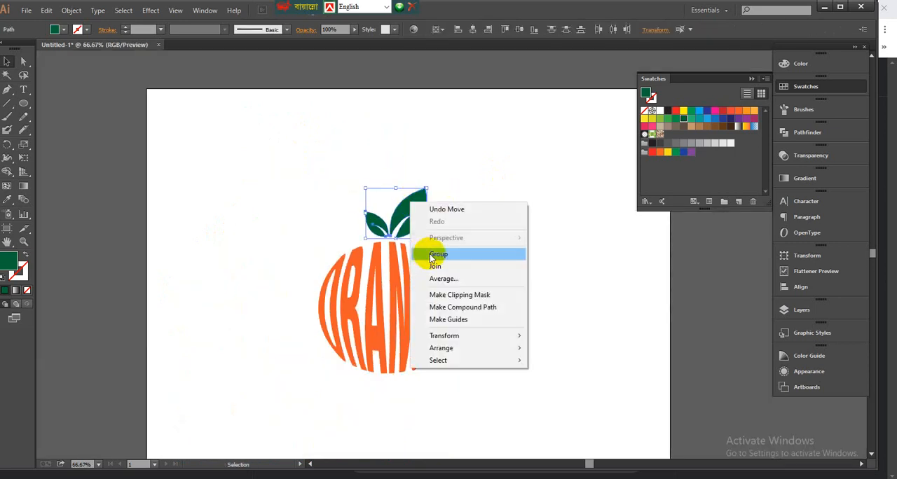
pyautogui.click(430, 254)
pyautogui.moveTo(425, 189); pyautogui.dragTo(433, 186)
pyautogui.click(478, 195)
pyautogui.moveTo(406, 221)
pyautogui.mouseDown()
pyautogui.moveTo(416, 199)
pyautogui.moveTo(410, 206)
pyautogui.mouseUp()
pyautogui.click(495, 204)
pyautogui.click(533, 208)
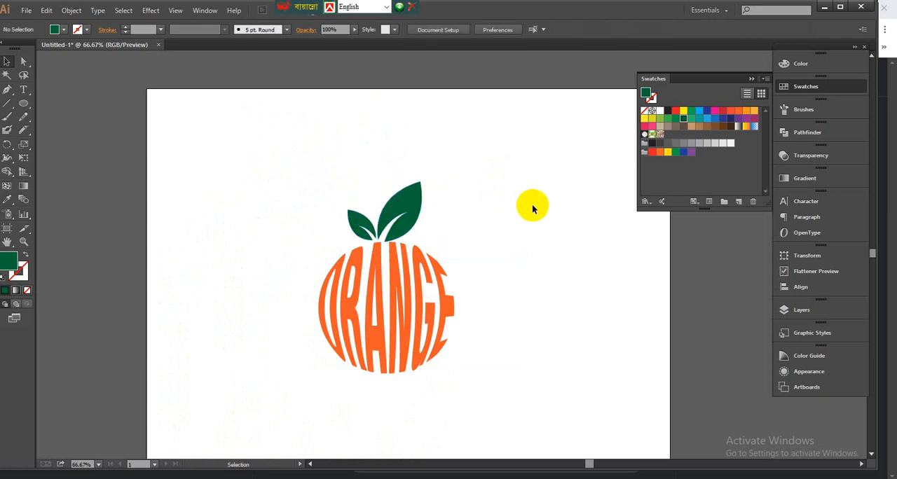
# Step: Group the leaves with the ORANGE circle and enlarge the group to about 505 by 719 px
pyautogui.hotkey('ctrl', '-')
pyautogui.press('v')
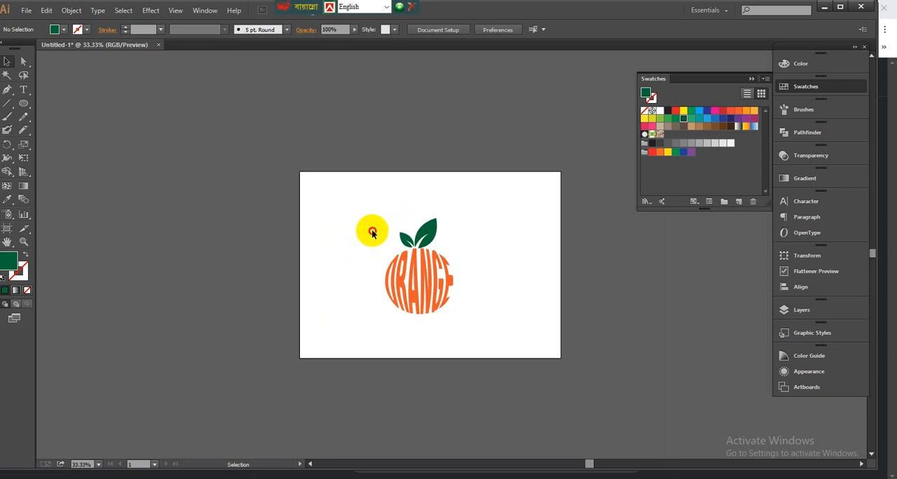
pyautogui.moveTo(352, 209); pyautogui.dragTo(466, 324)
pyautogui.rightClick(418, 245)
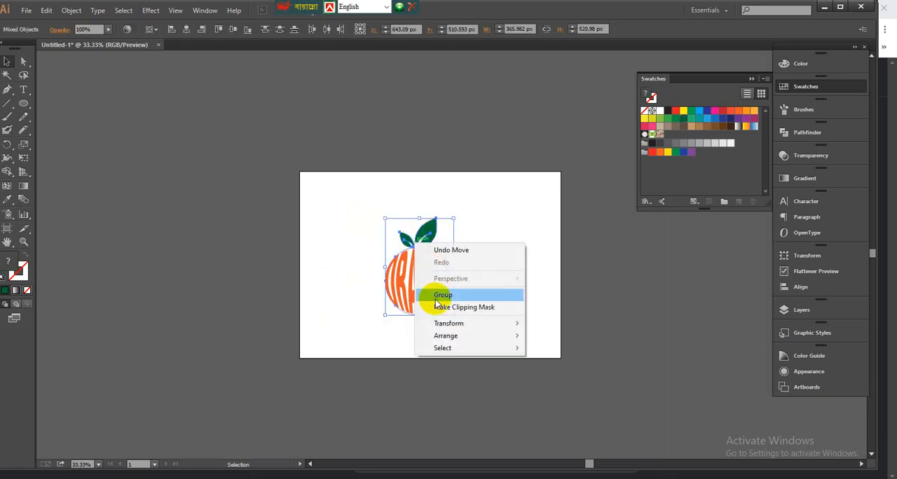
pyautogui.click(436, 299)
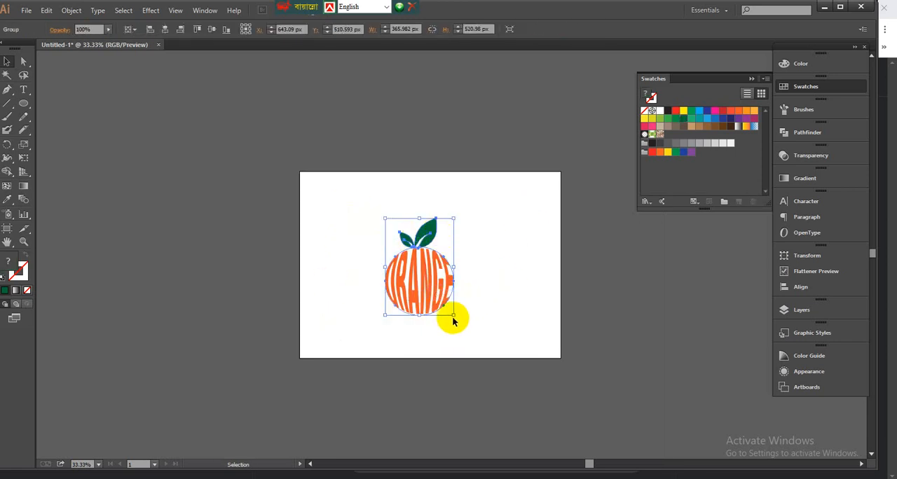
pyautogui.moveTo(455, 317); pyautogui.dragTo(516, 324)
pyautogui.click(517, 324)
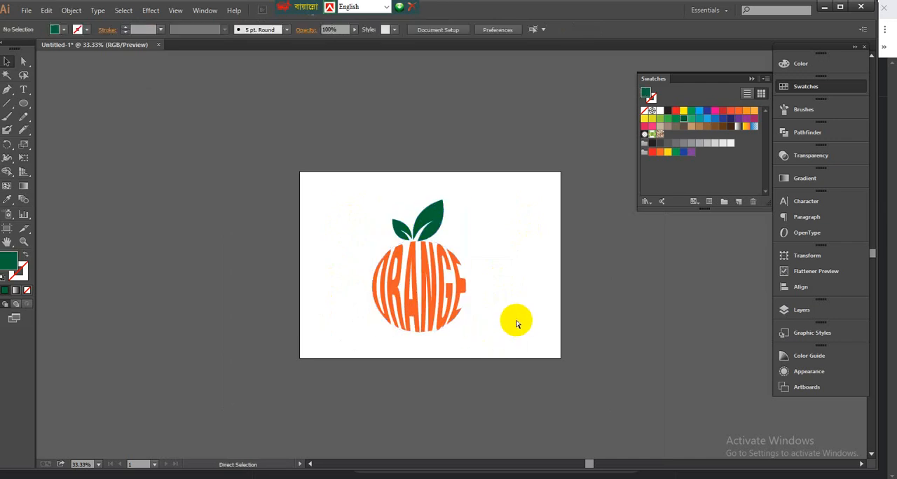
# Step: Center the orange group horizontally and vertically on the artboard with Align to Artboard
pyautogui.hotkey('ctrl', '+')
pyautogui.click(456, 319)
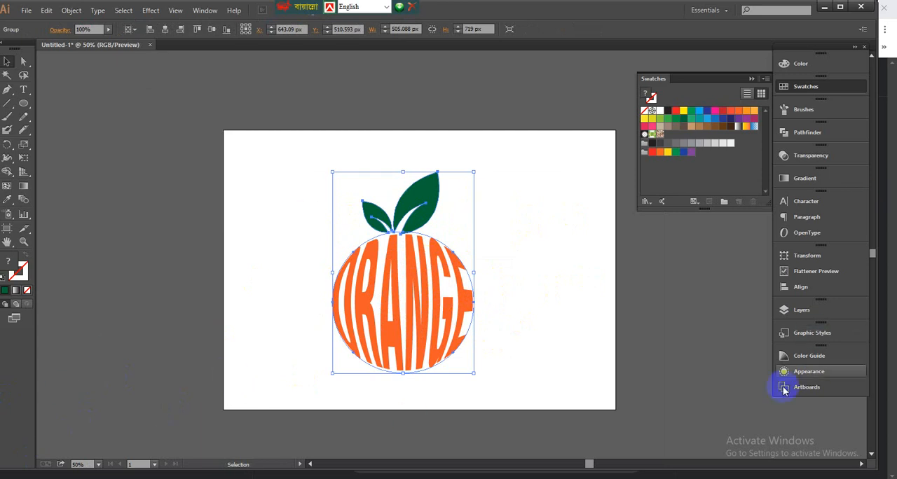
pyautogui.click(798, 288)
pyautogui.click(755, 338)
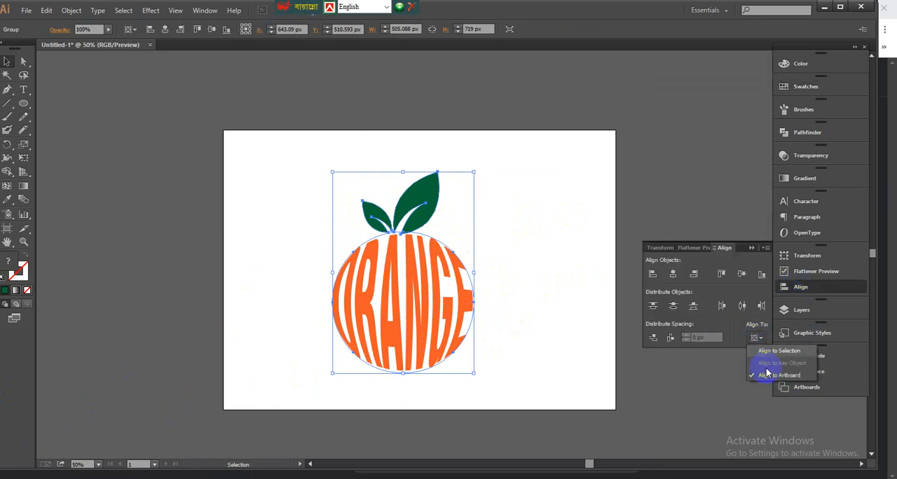
pyautogui.click(741, 280)
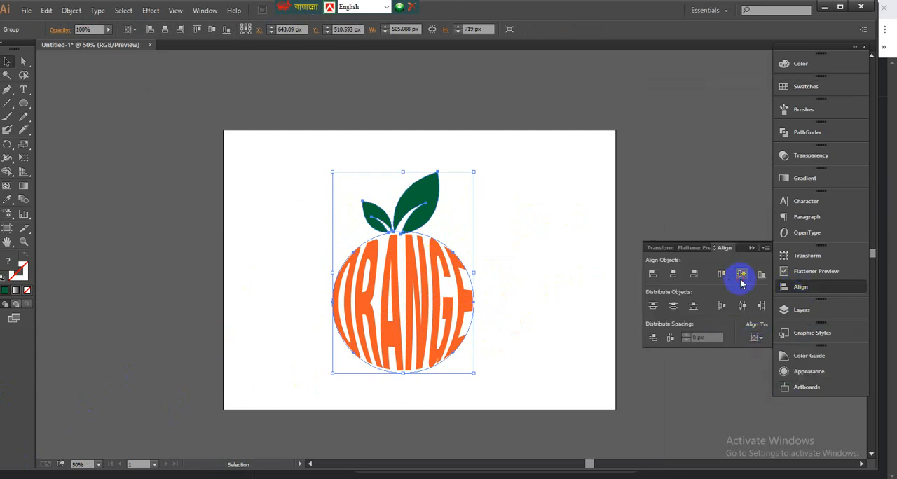
pyautogui.click(668, 277)
pyautogui.click(486, 155)
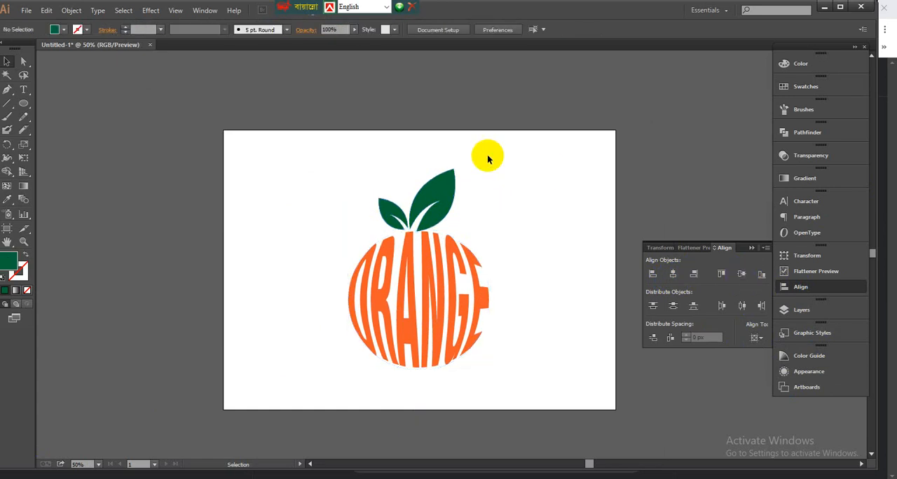
# Step: Copy the orange artwork and open the Styrofoam PSD from the black shadow folder of the mockup collection in Photoshop
pyautogui.moveTo(311, 188); pyautogui.dragTo(513, 376)
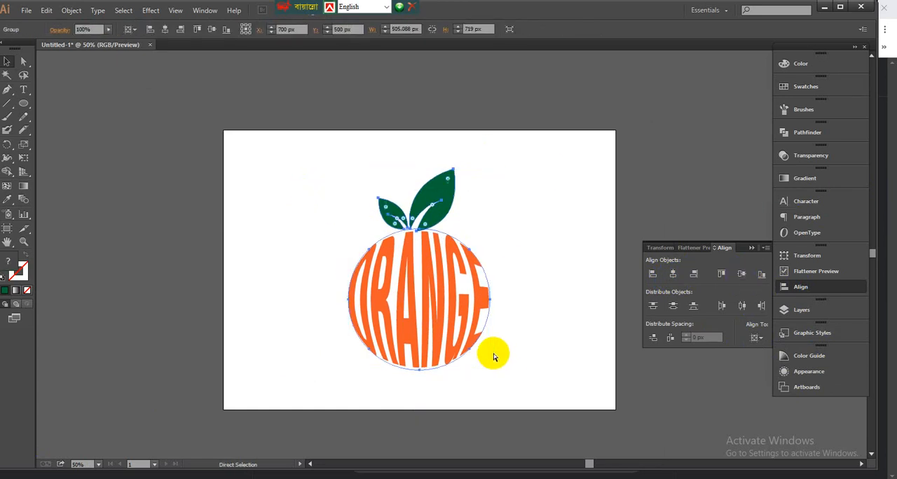
pyautogui.click(825, 8)
pyautogui.click(827, 9)
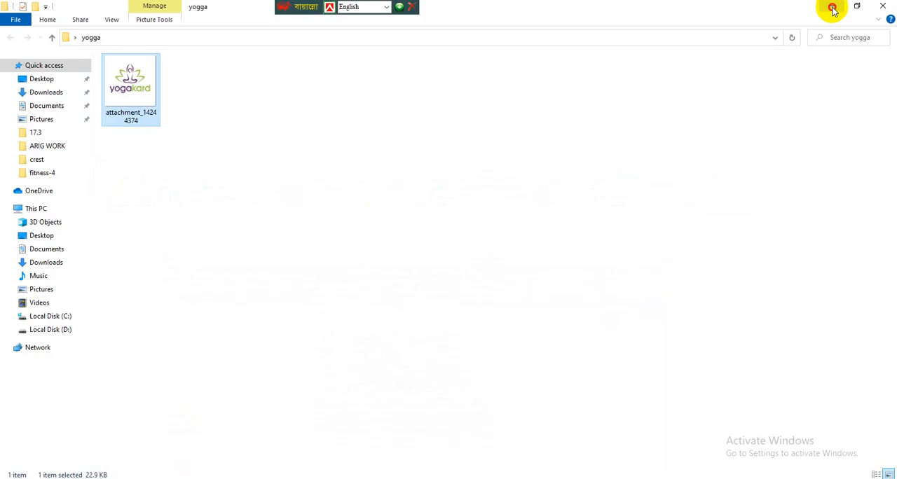
pyautogui.click(833, 10)
pyautogui.doubleClick(867, 24)
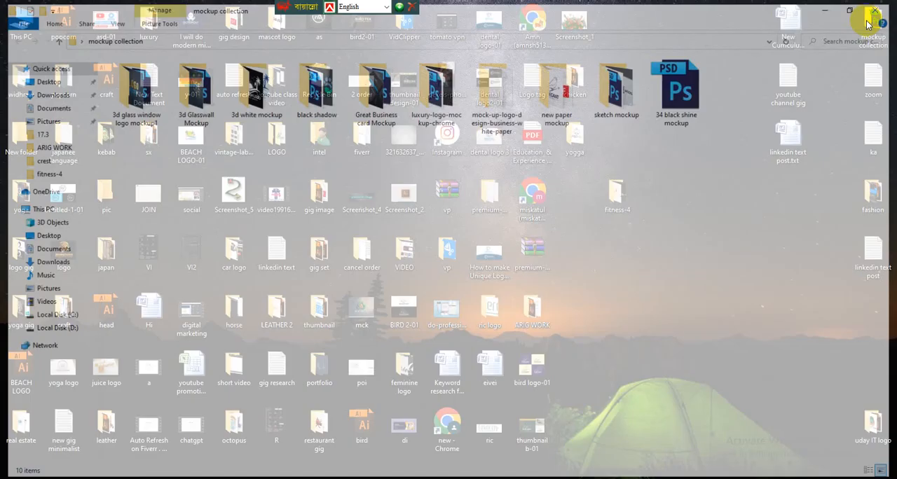
pyautogui.doubleClick(335, 85)
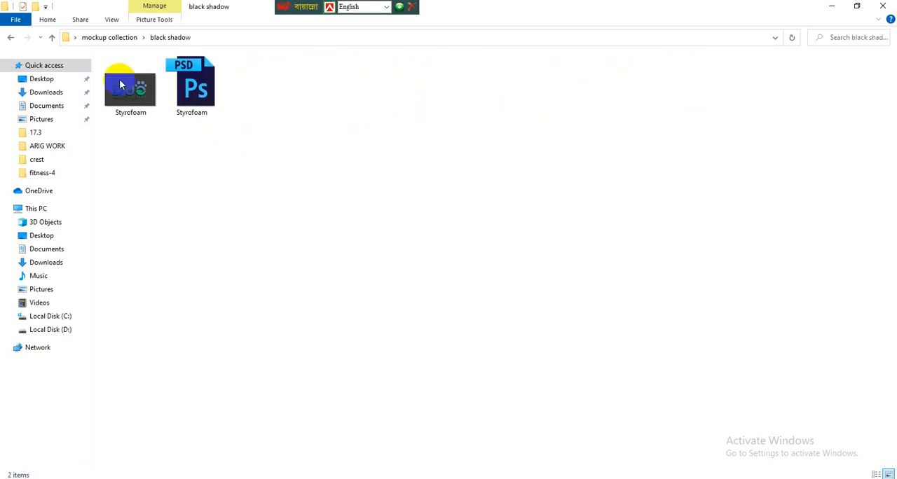
pyautogui.click(187, 91)
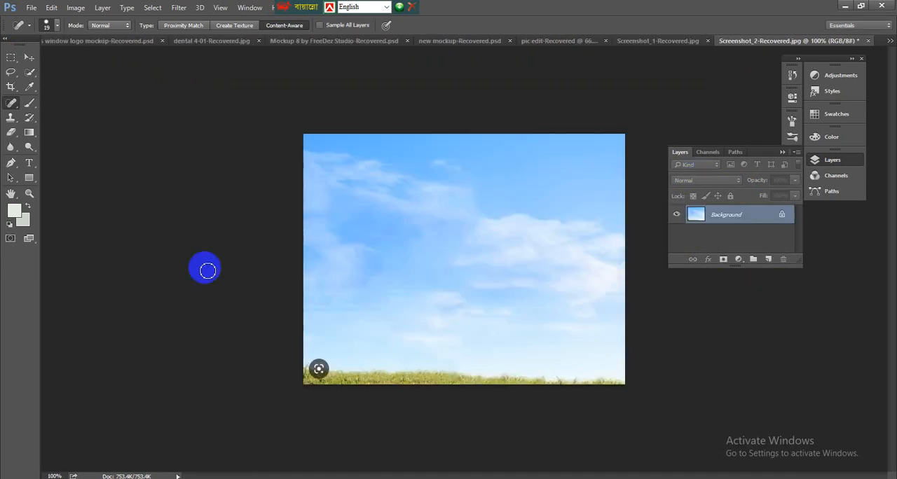
# Step: Switch to Styrofoam.psd and open the contents of its "Place Your Logo Here" smart object
pyautogui.click(891, 43)
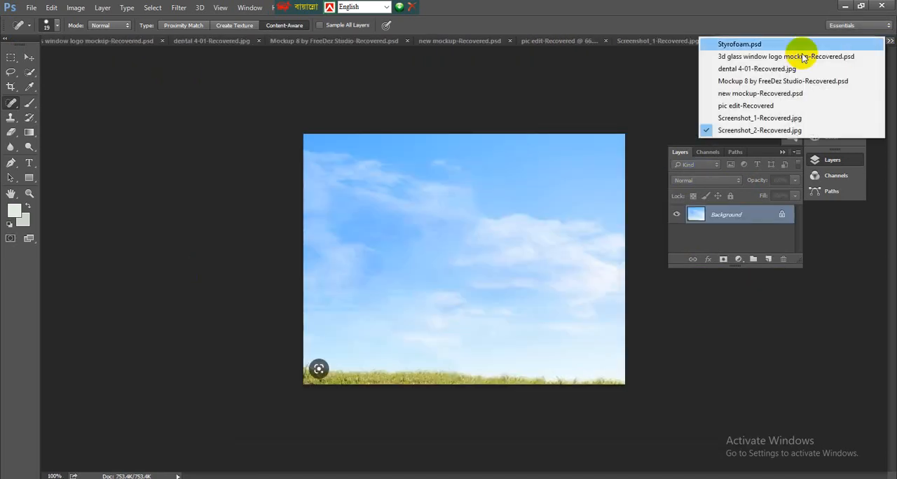
pyautogui.click(743, 40)
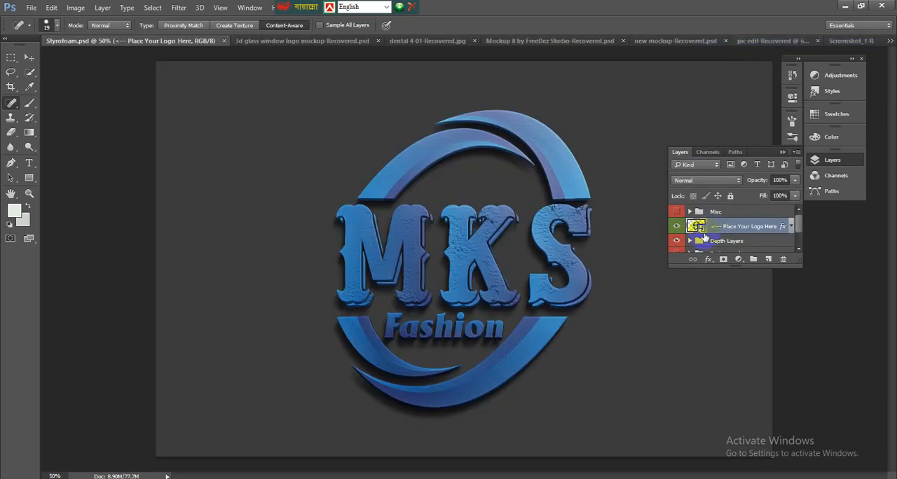
pyautogui.doubleClick(697, 226)
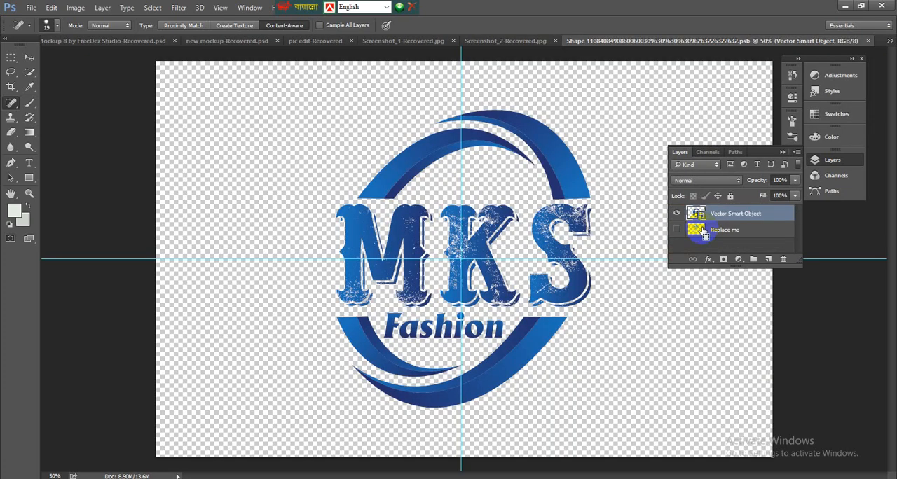
# Step: Paste the orange artwork as a smart object and enlarge it from its center to about 159%
pyautogui.hotkey('ctrl', 'v')
pyautogui.click(487, 156)
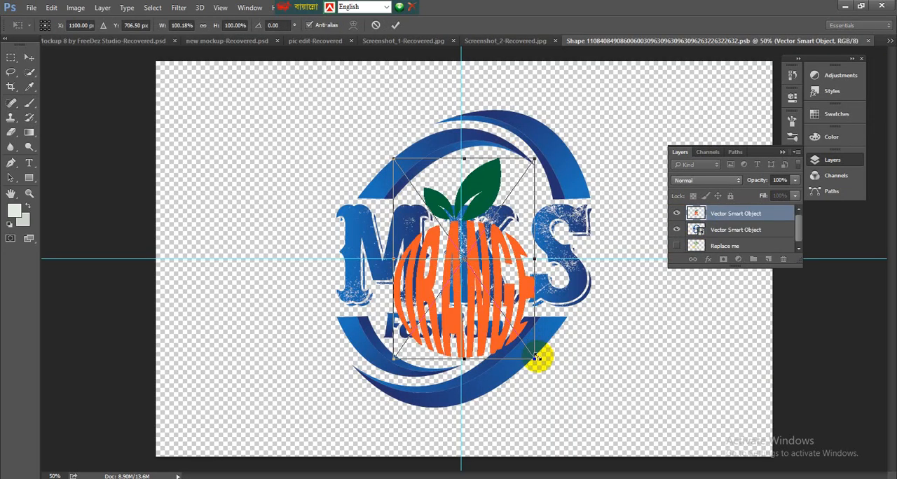
pyautogui.moveTo(535, 359); pyautogui.dragTo(596, 406)
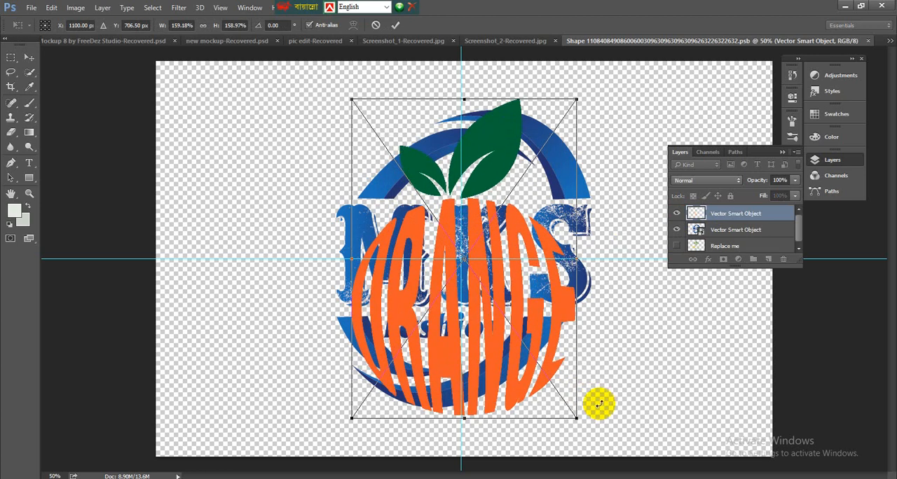
pyautogui.press('Return')
# Step: Hide the old MKS Fashion logo layer, save the smart object contents and return to Styrofoam.psd
pyautogui.click(676, 231)
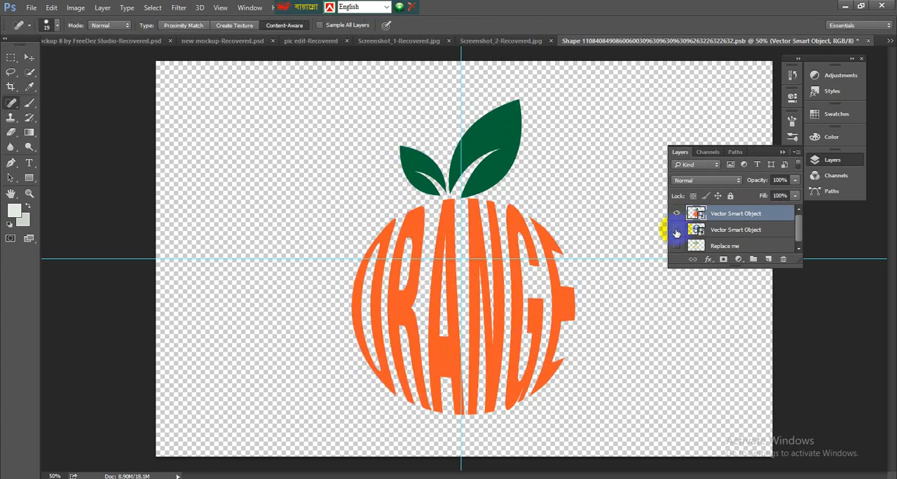
pyautogui.hotkey('ctrl', 's')
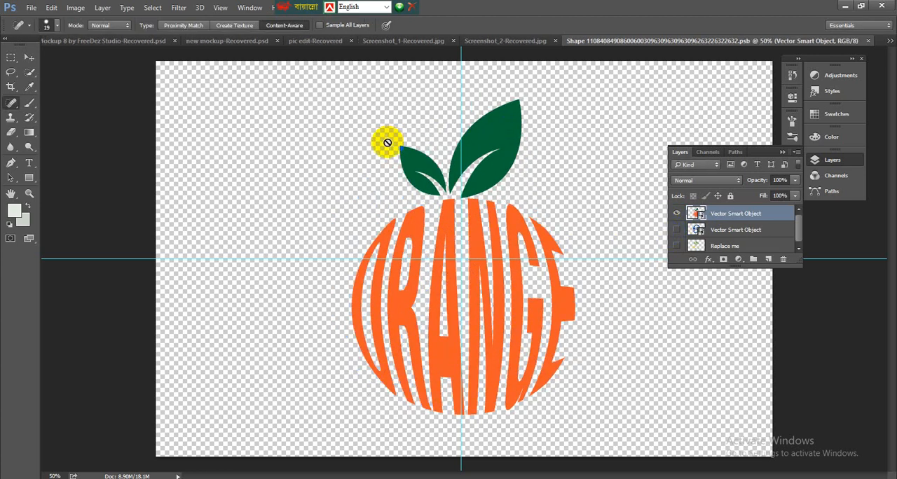
pyautogui.click(886, 42)
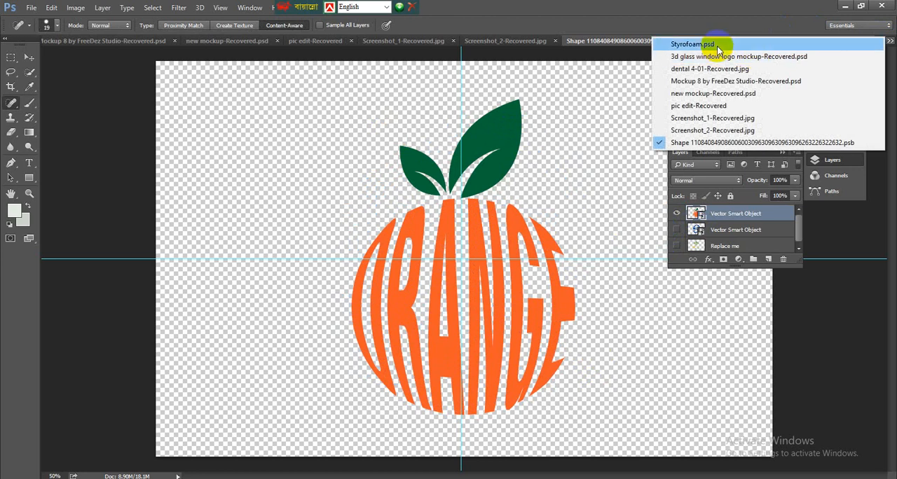
pyautogui.click(733, 39)
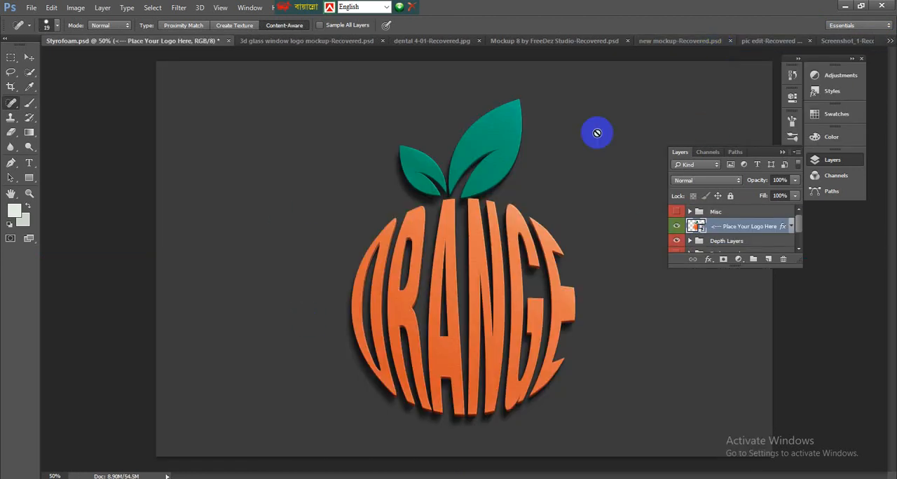
# Step: Save the mockup as a JPEG named orange in the black shadow folder at quality 12 (Maximum)
pyautogui.click(28, 10)
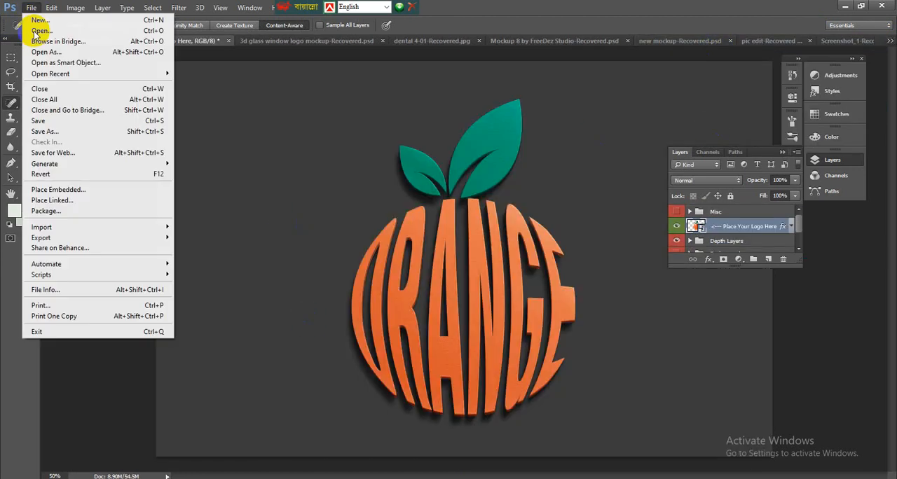
pyautogui.click(38, 133)
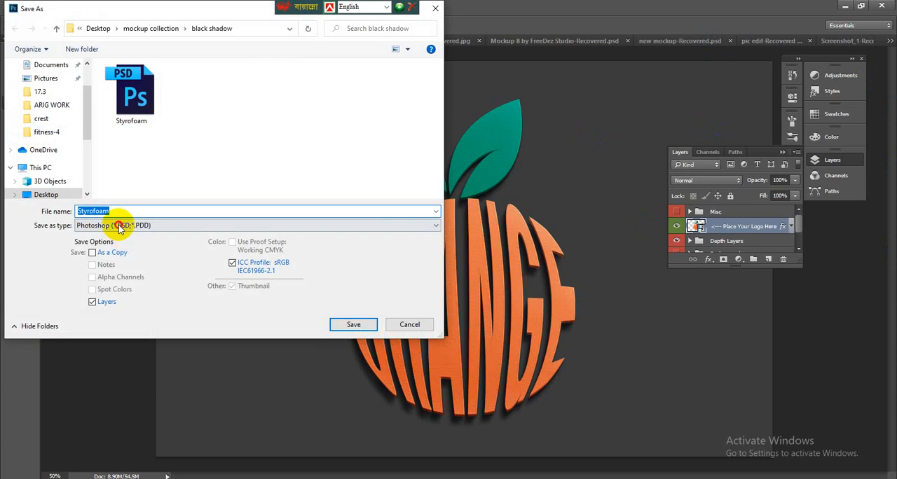
pyautogui.click(122, 226)
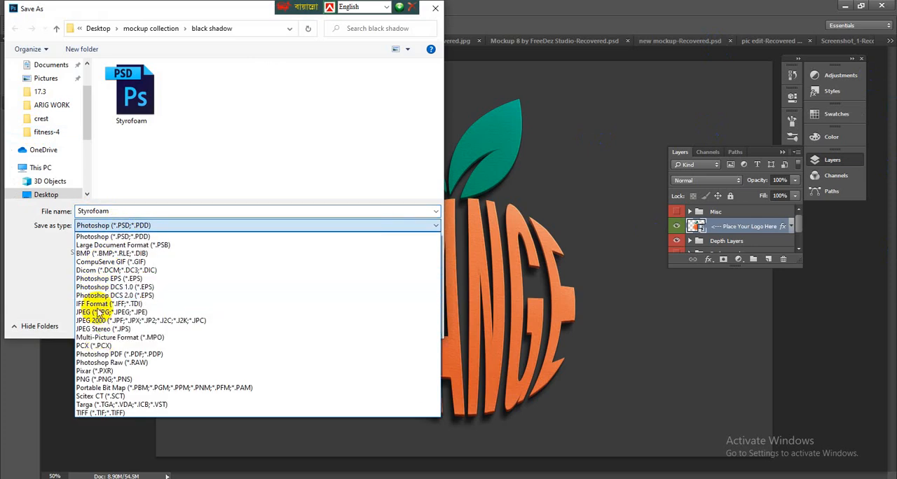
pyautogui.click(98, 313)
pyautogui.doubleClick(138, 210)
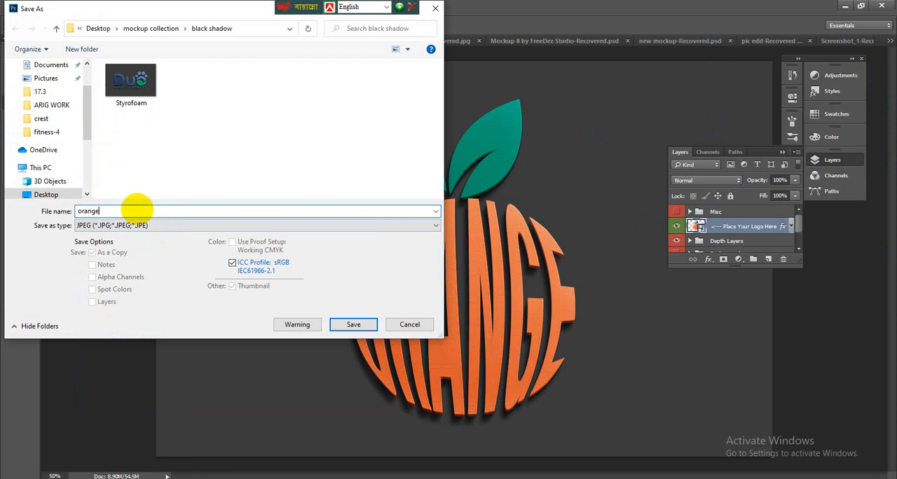
pyautogui.click(335, 324)
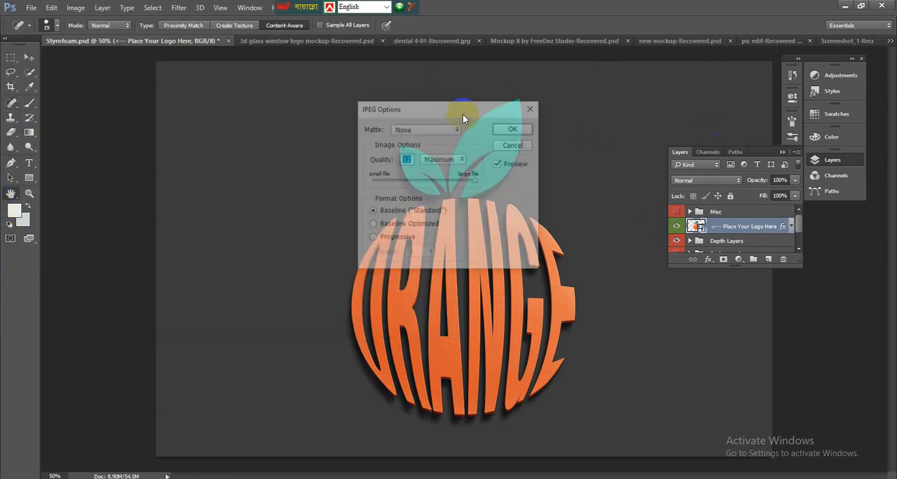
pyautogui.click(520, 128)
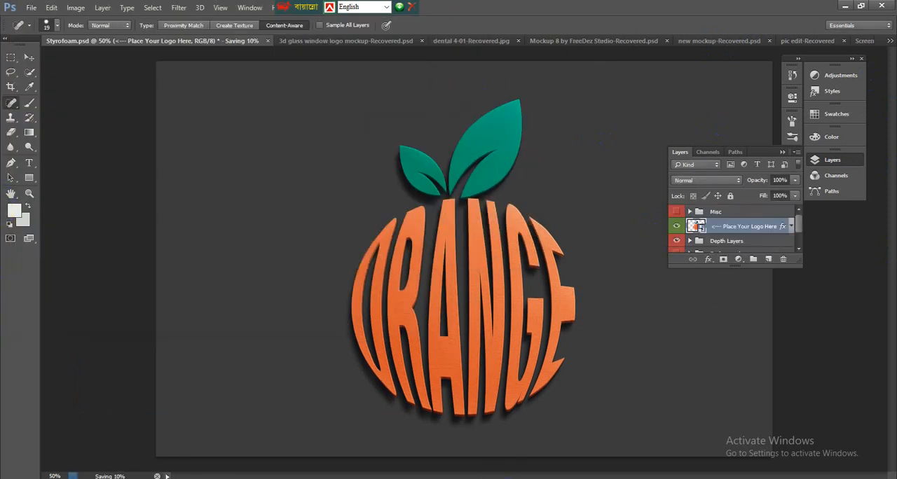